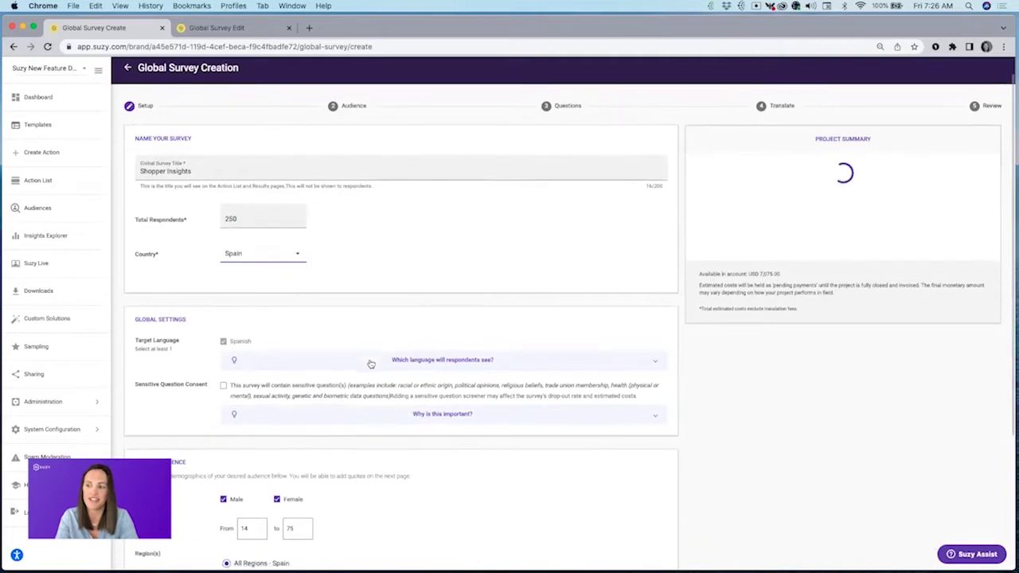
Preview the specific-region targeting options for Spain and return the target audience to All Regions
scroll(370, 363, "down", 1)
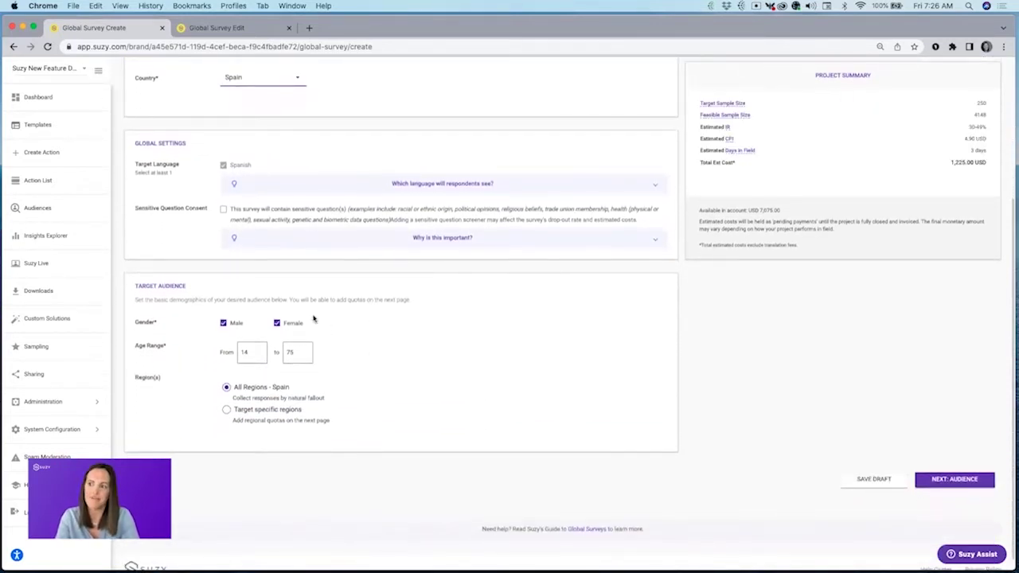
left_click(226, 410)
scroll(295, 425, "down", 2)
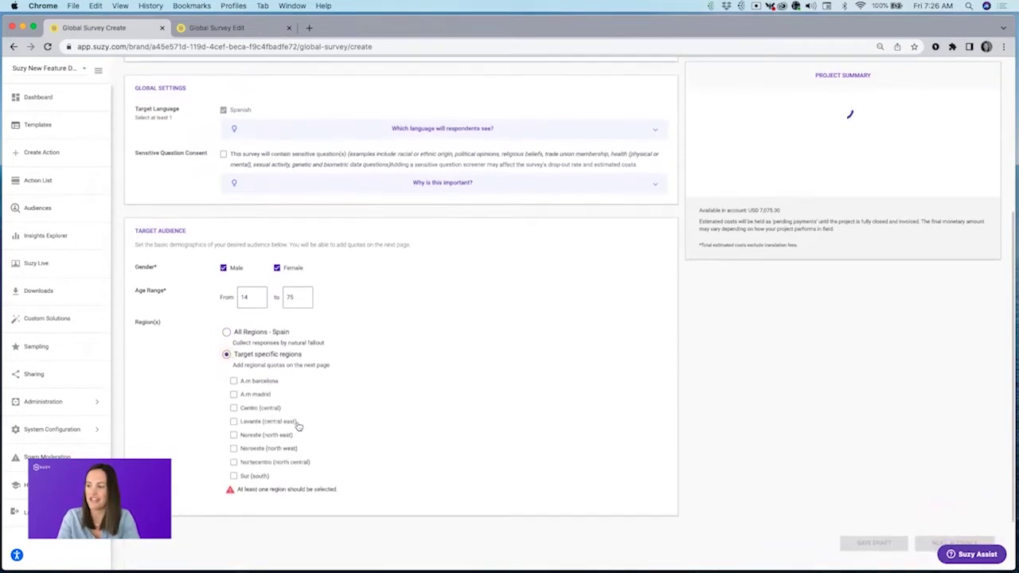
left_click(271, 334)
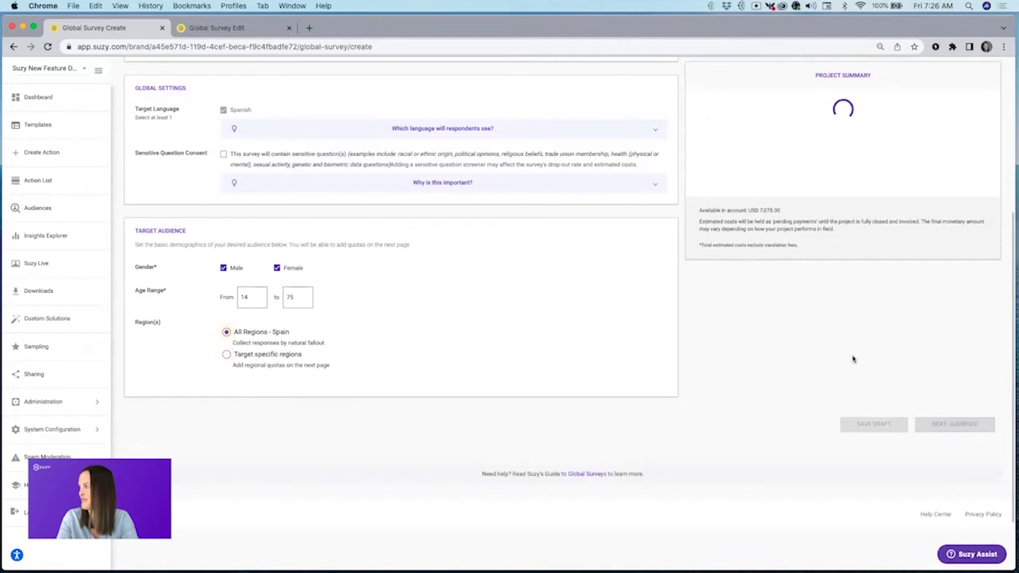
Check the total estimated cost in the project summary and continue to the audience stage
scroll(839, 338, "up", 2)
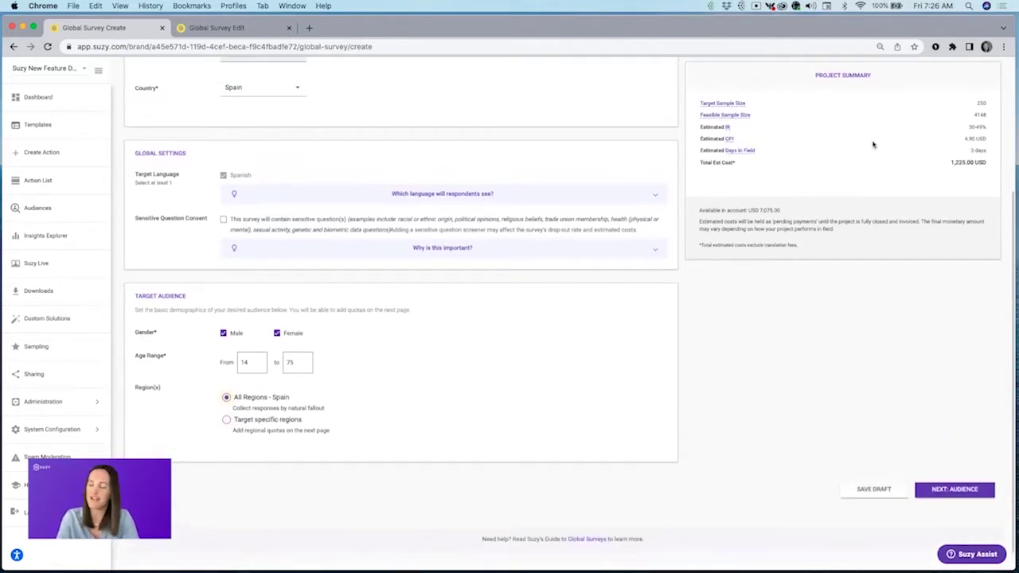
left_click_drag(952, 164, 991, 167)
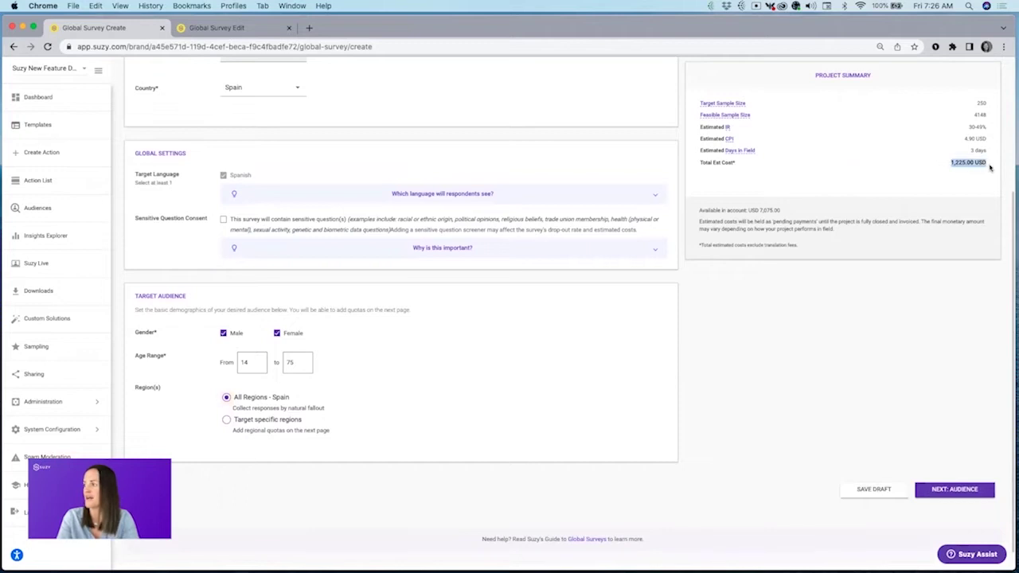
left_click(948, 490)
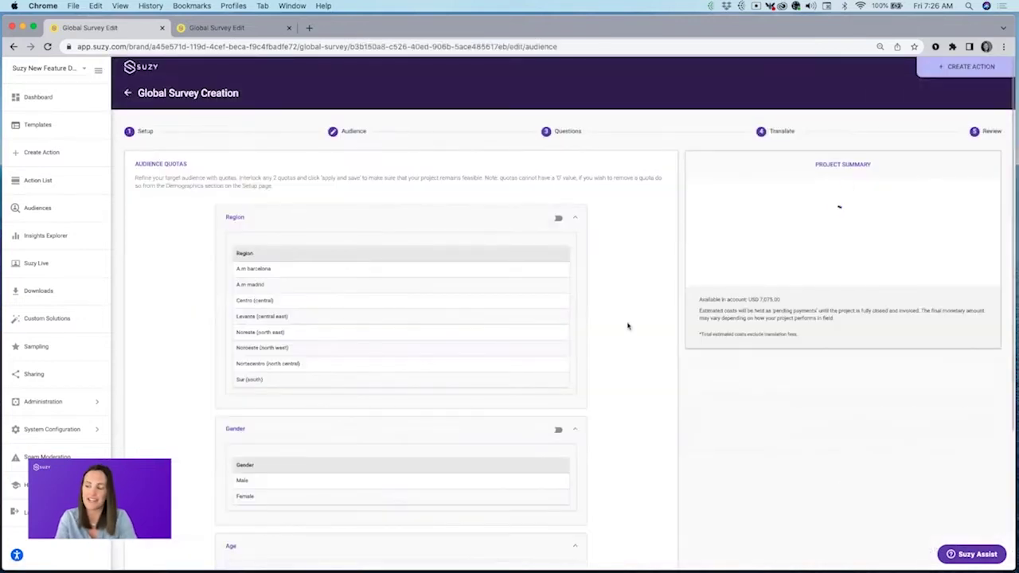
Enable the region quotas for the audience and review the regional split
scroll(628, 325, "down", 1)
left_click(556, 200)
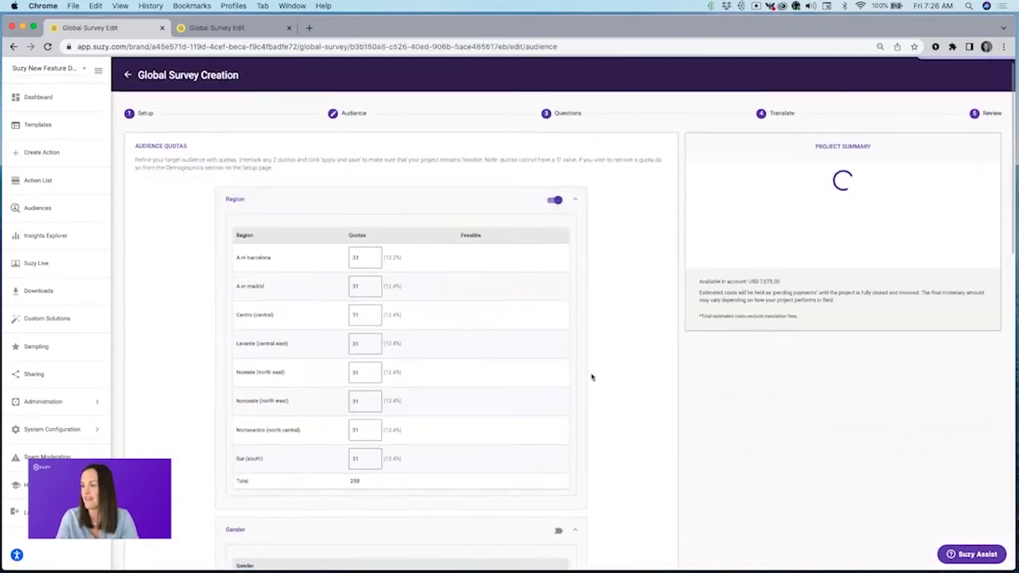
scroll(591, 378, "down", 5)
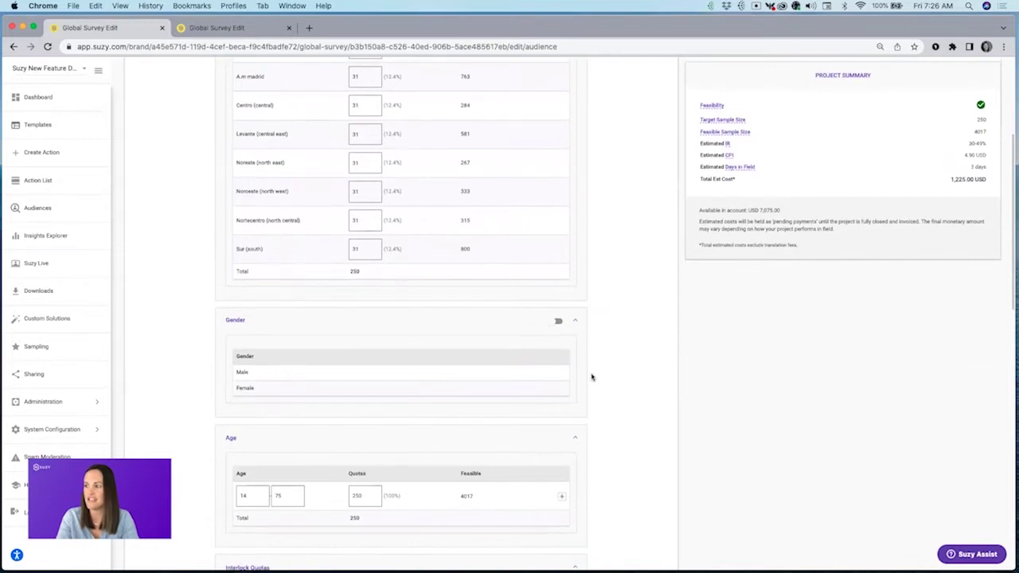
scroll(591, 375, "up", 5)
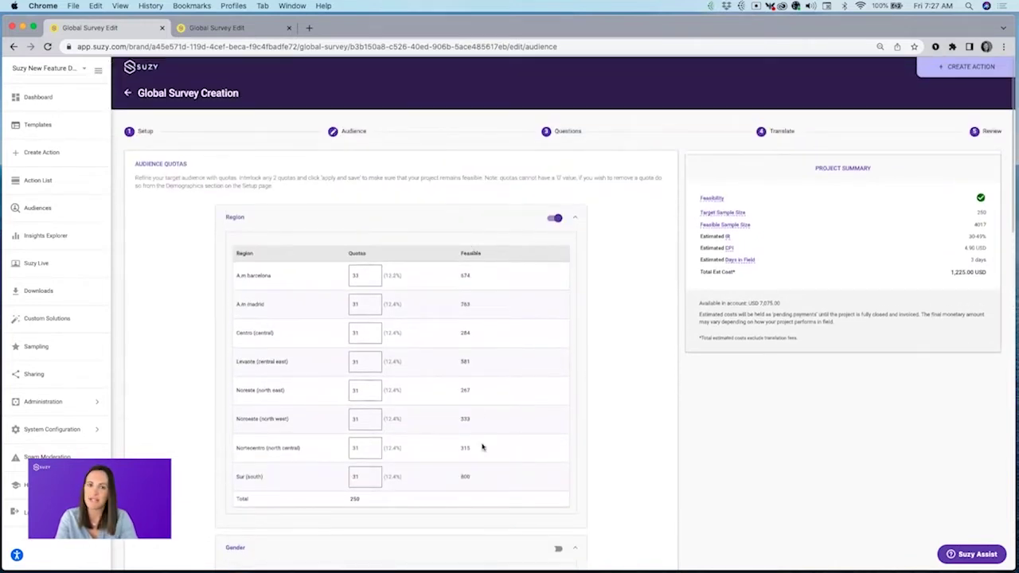
Look at the quota choices for interlocking and cancel without adding an interlocked quota
scroll(482, 445, "down", 7)
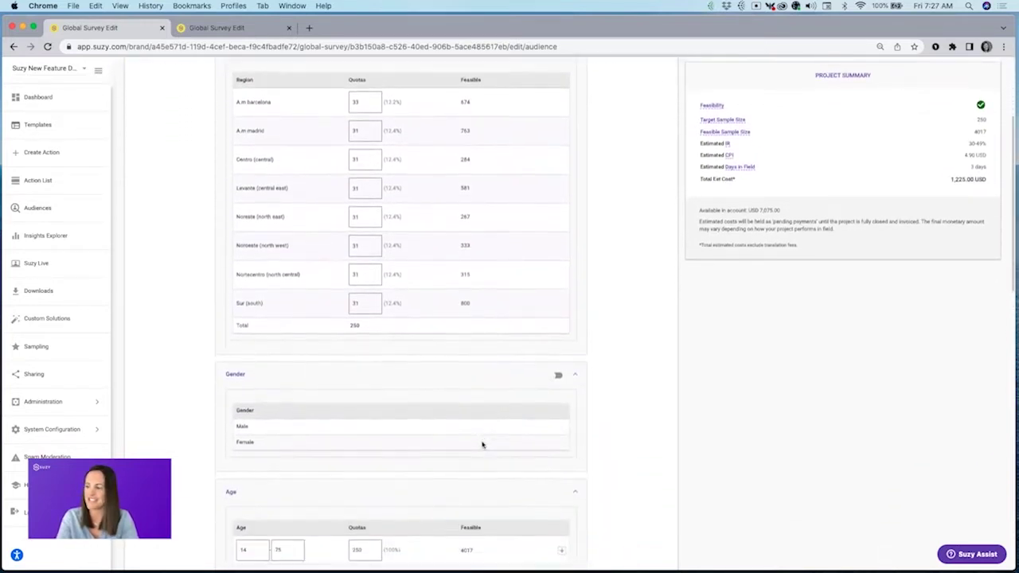
left_click(395, 494)
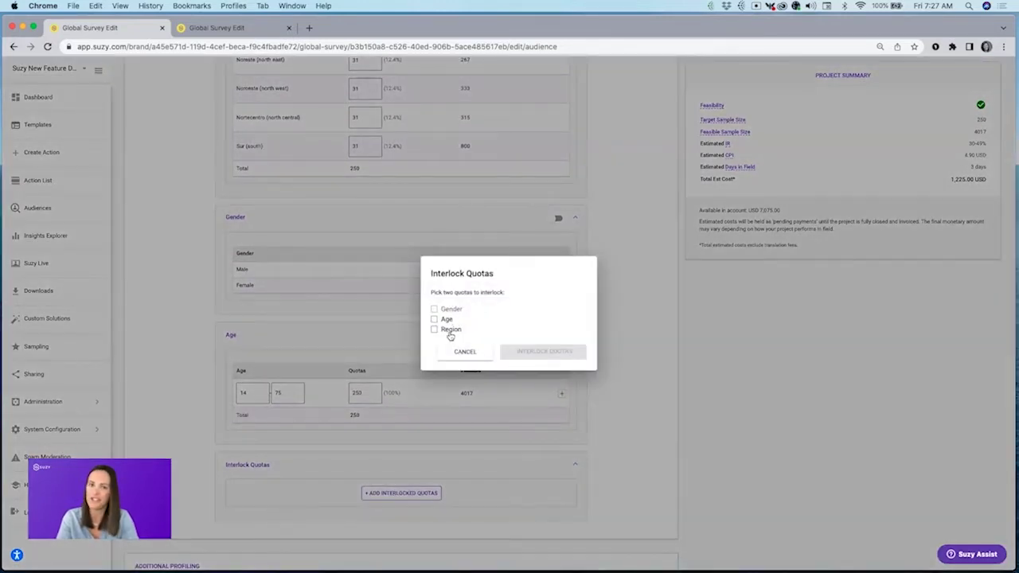
left_click(466, 352)
Add Primary grocery shopper as an additional profiling criterion, trying its Yes answer and clearing it again
scroll(475, 353, "down", 5)
scroll(475, 352, "down", 2)
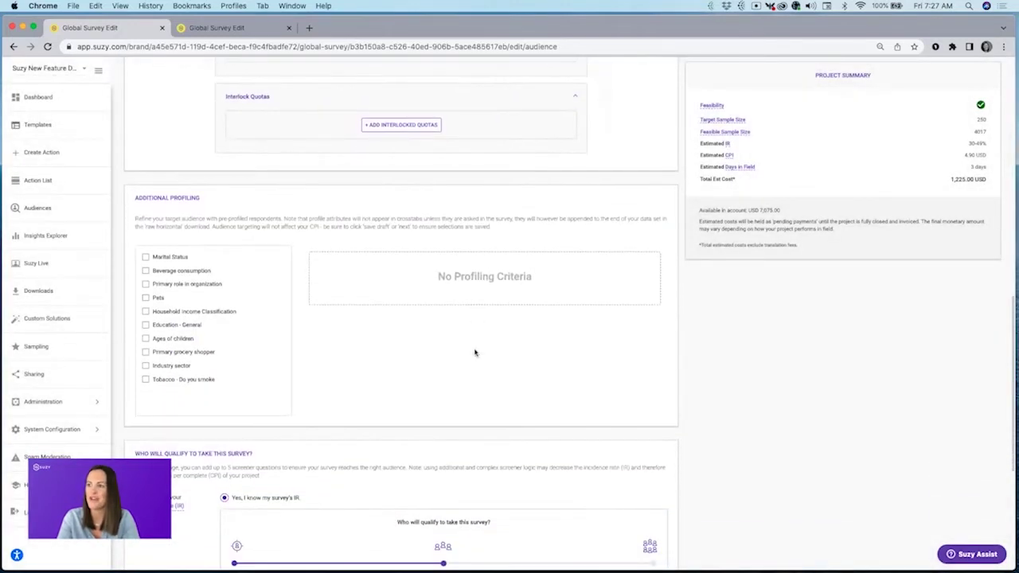
scroll(476, 352, "down", 1)
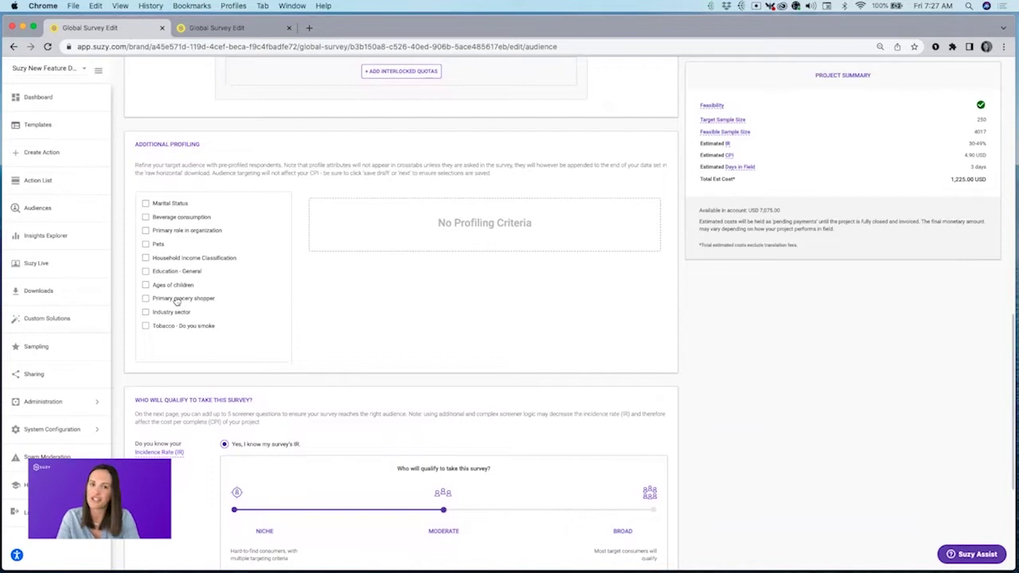
left_click(144, 297)
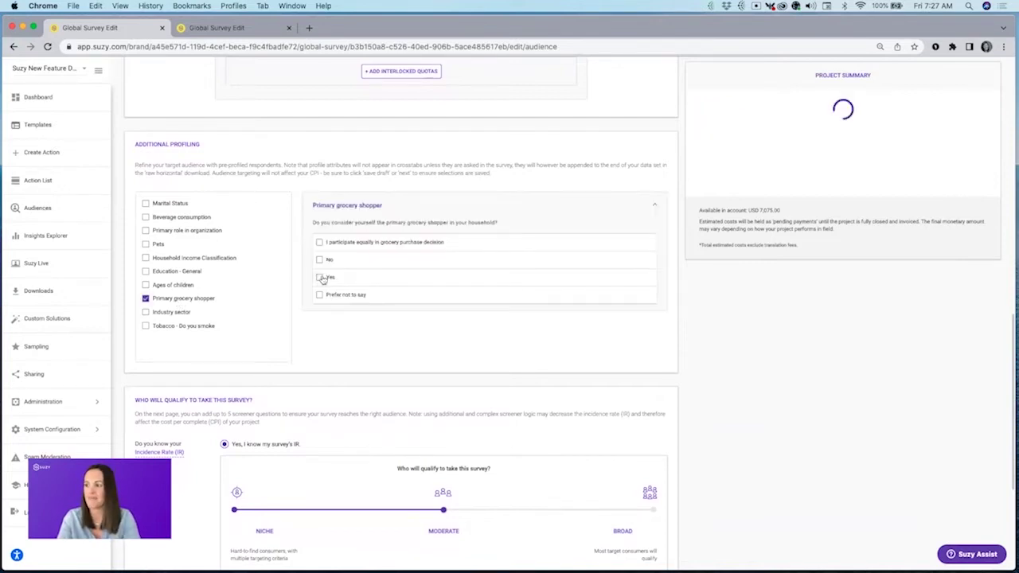
left_click(330, 277)
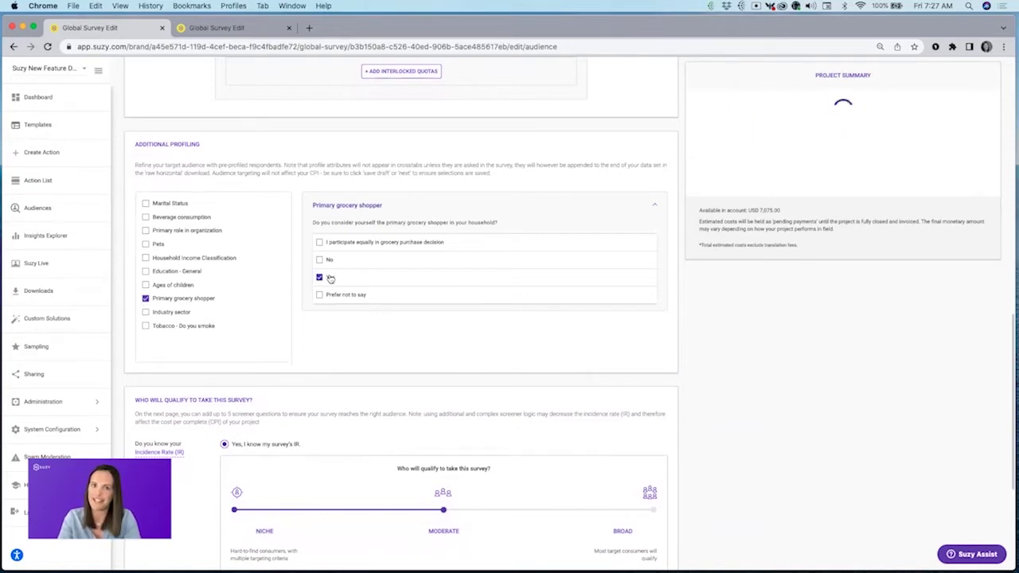
left_click(330, 278)
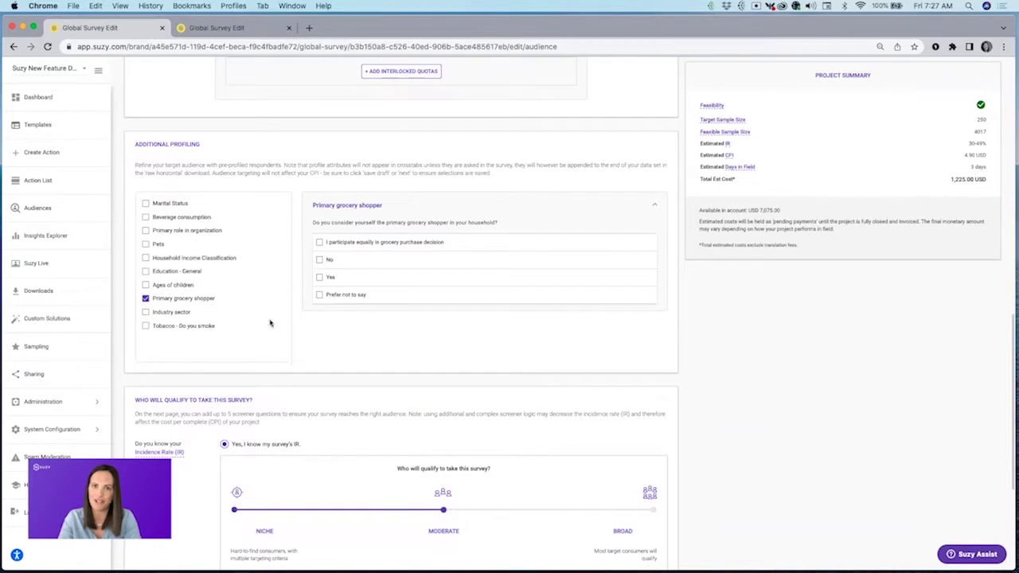
Try the option for an unknown incidence rate and return to the known incidence rate
scroll(513, 363, "down", 1)
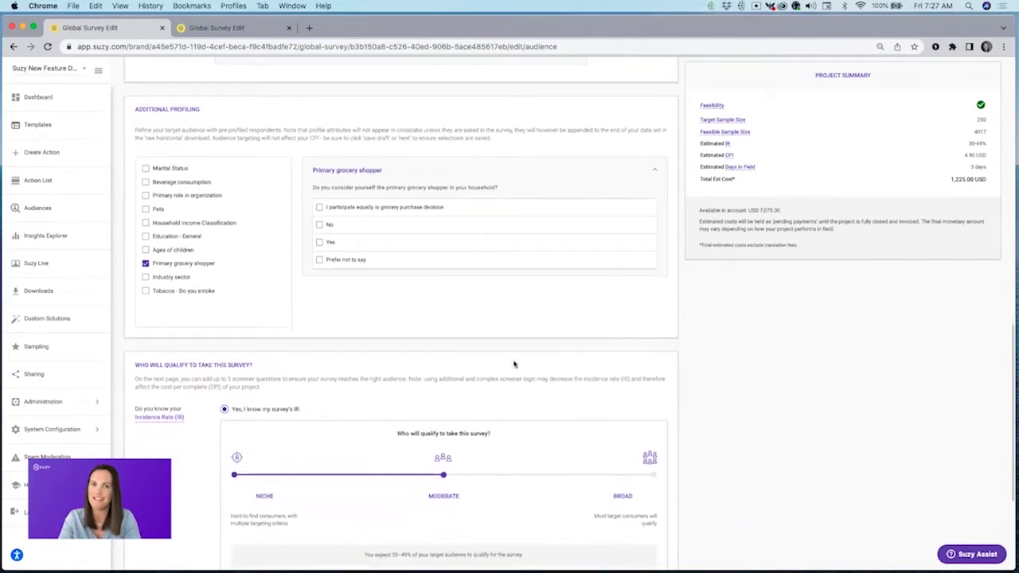
scroll(513, 364, "down", 1)
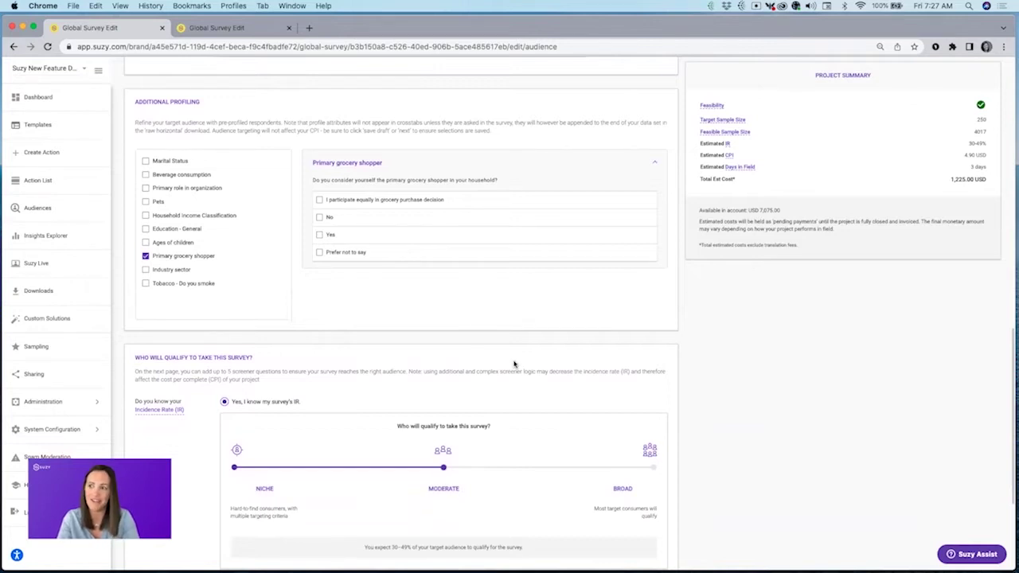
scroll(513, 364, "down", 1)
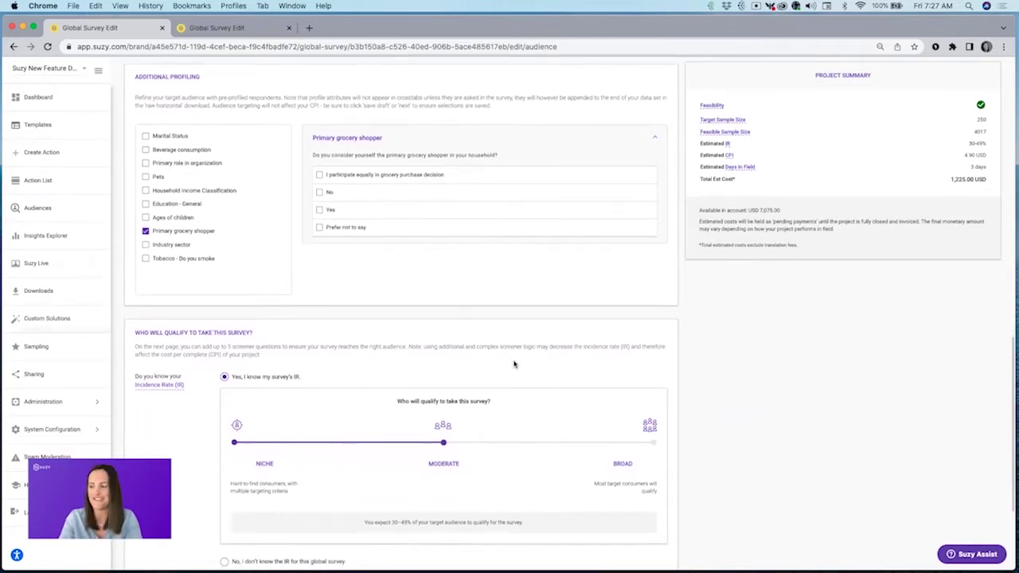
scroll(514, 364, "down", 1)
scroll(514, 363, "down", 5)
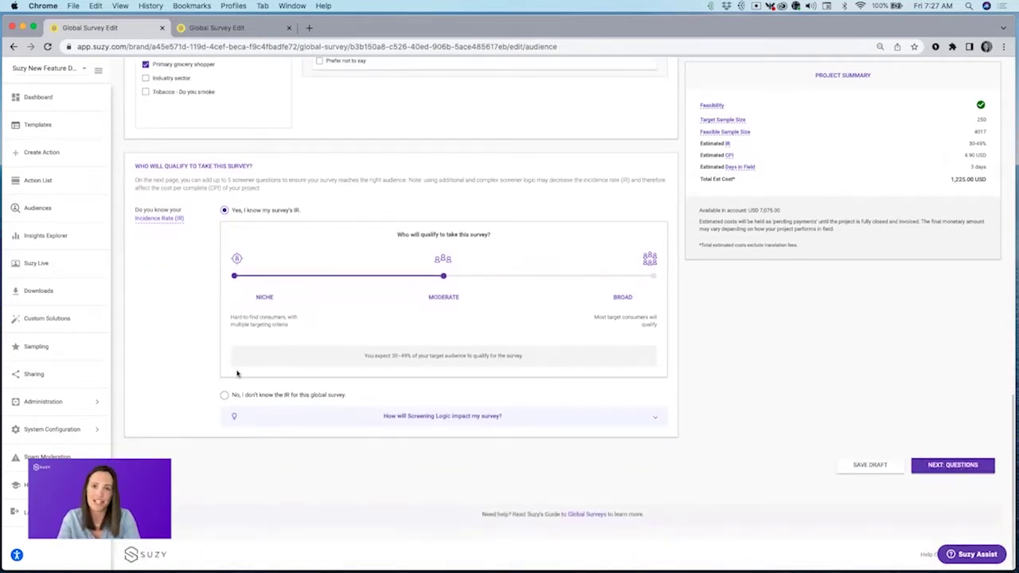
left_click(223, 395)
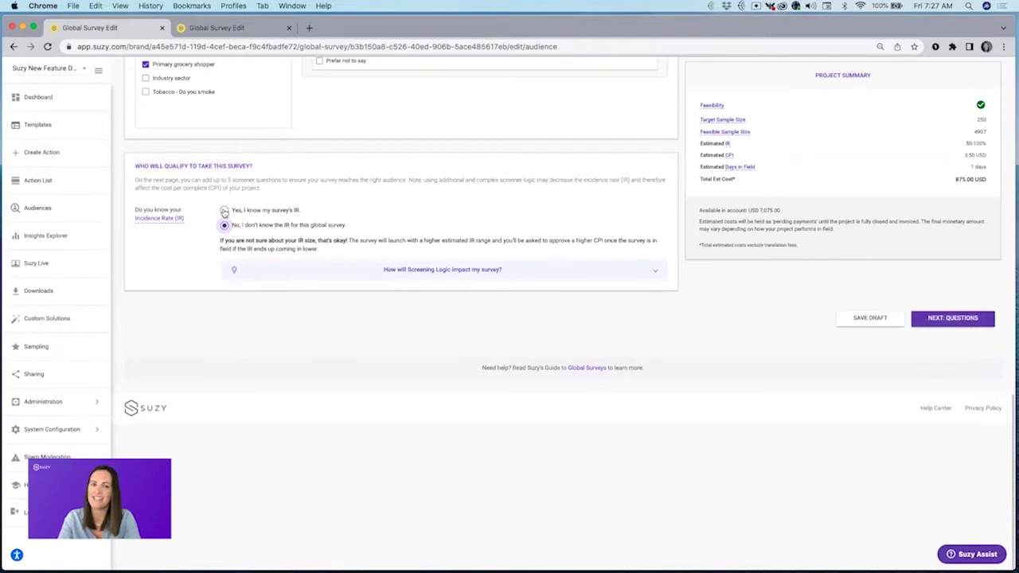
left_click(224, 211)
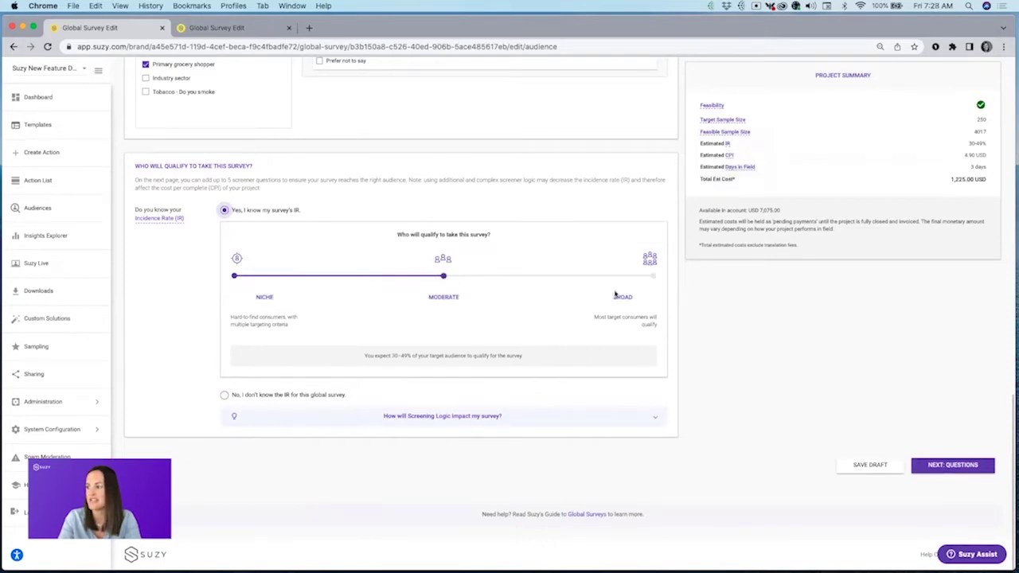
Set who will qualify for the survey to Niche, and save the changes while continuing to the questions stage
left_click(653, 278)
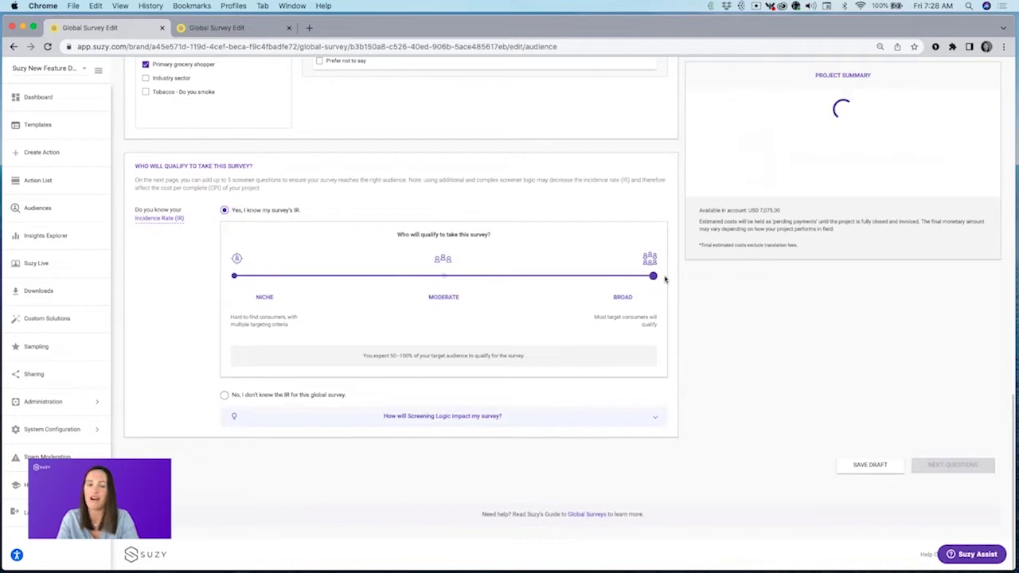
left_click(233, 277)
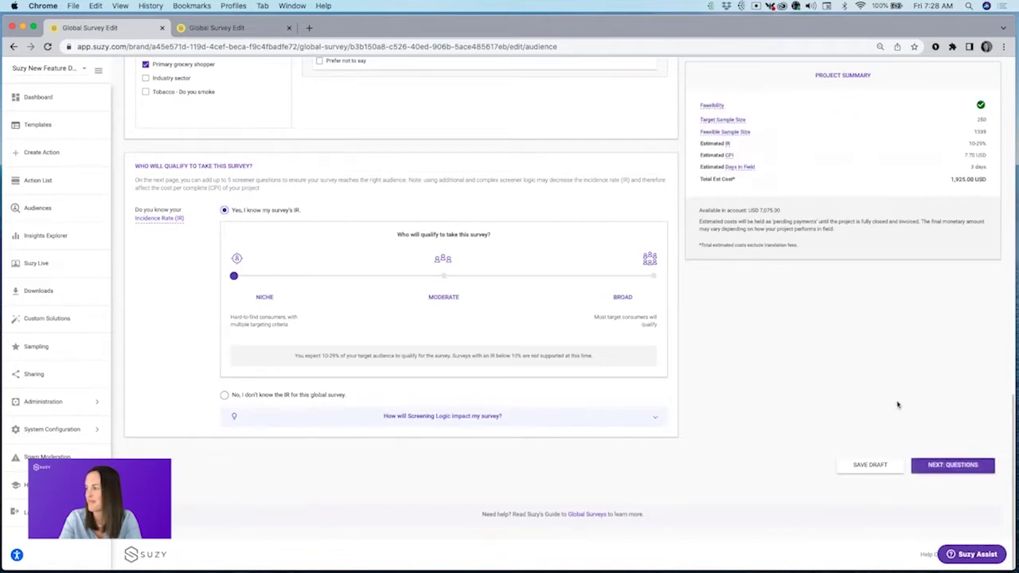
left_click(947, 470)
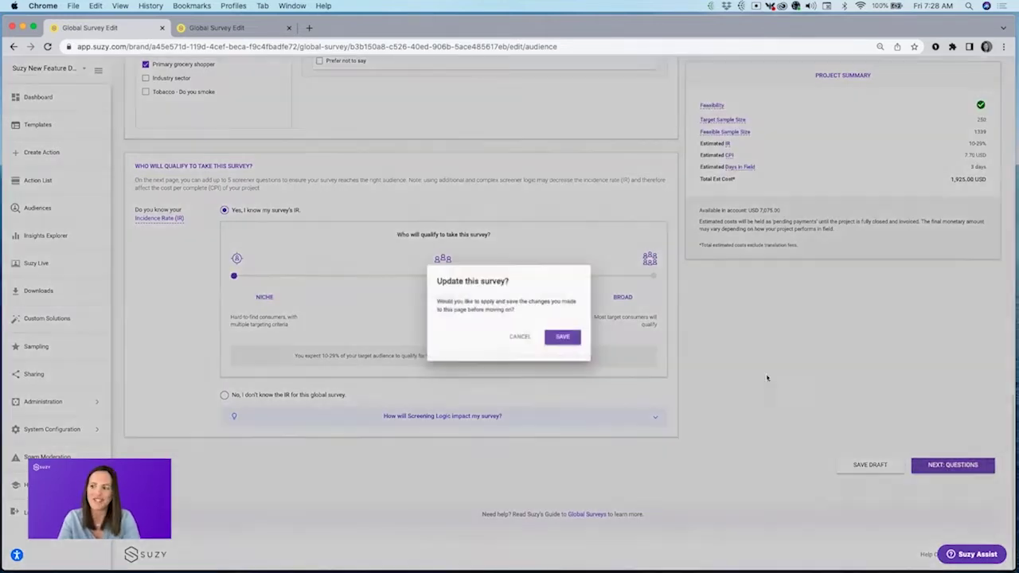
left_click(565, 340)
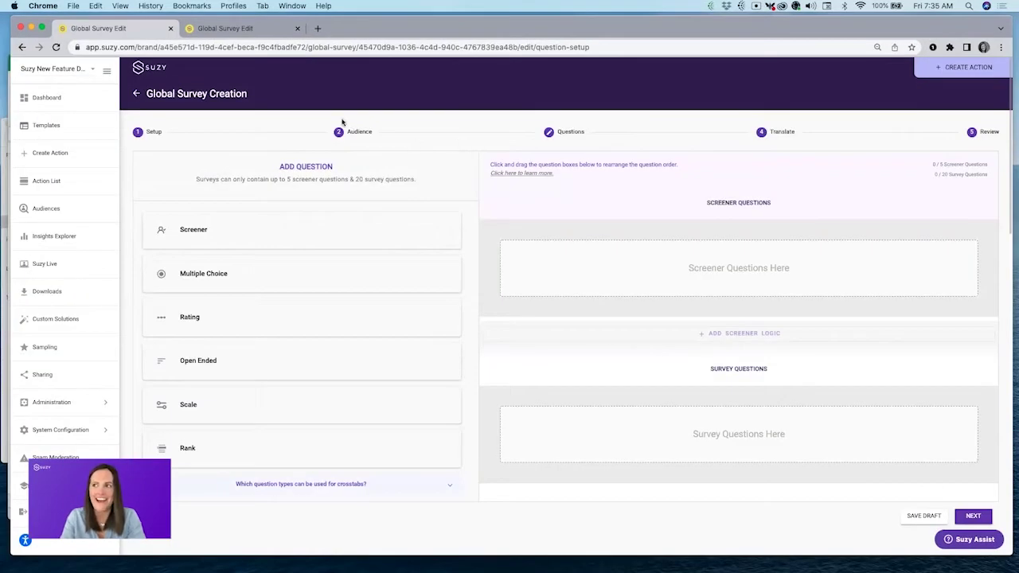
Switch to the prepared survey in the other browser tab and examine its screener questions and their logic
left_click(271, 30)
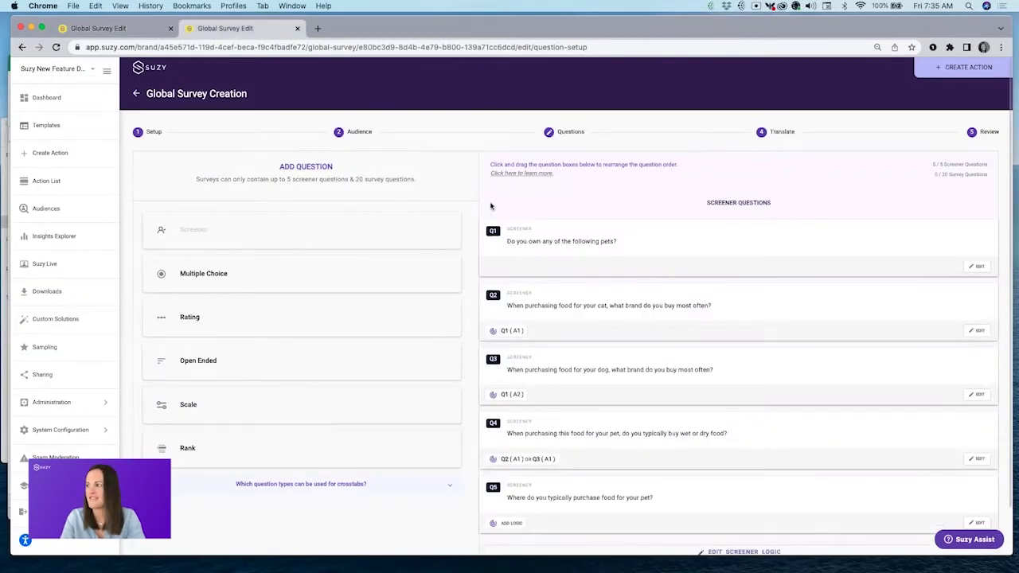
scroll(492, 253, "down", 2)
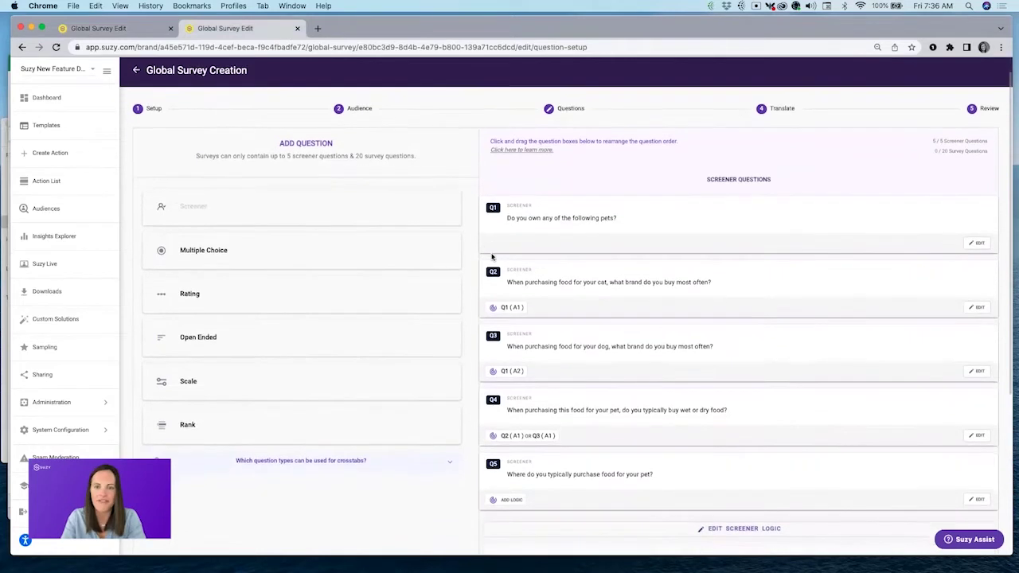
scroll(492, 253, "up", 1)
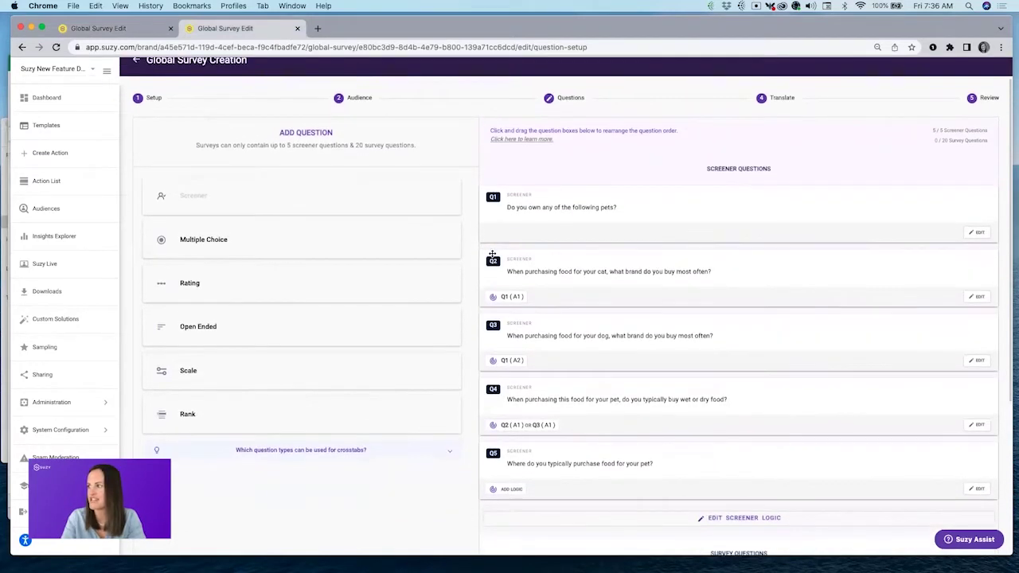
scroll(492, 253, "down", 3)
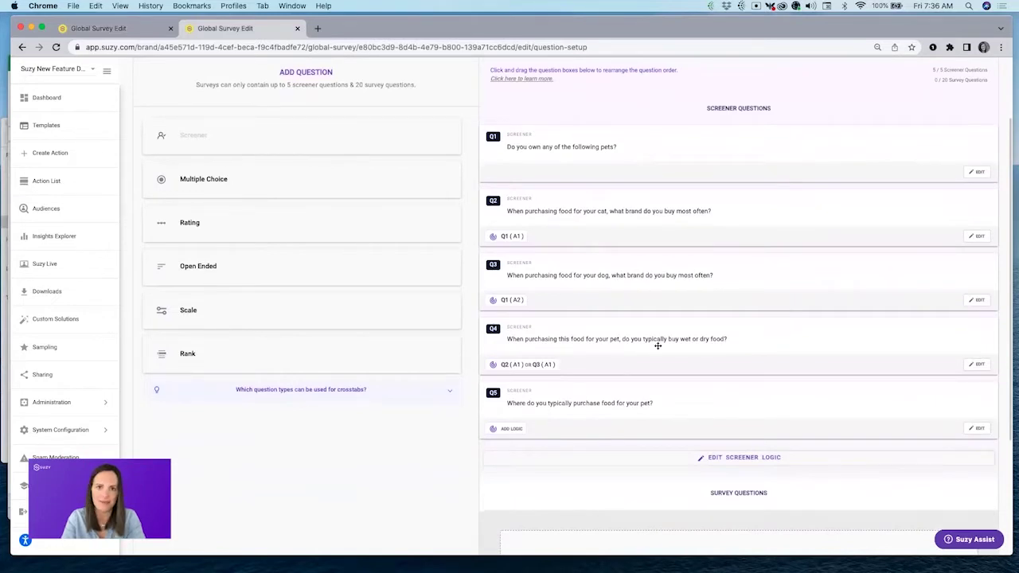
scroll(657, 345, "up", 4)
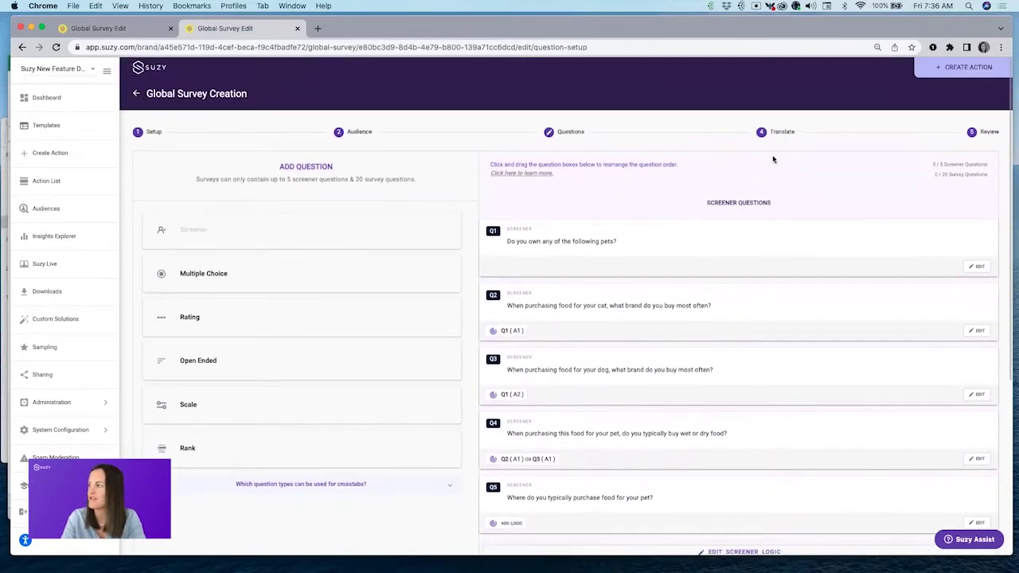
Go to the survey's translation stage and download the survey text for translation to Spanish
left_click(782, 135)
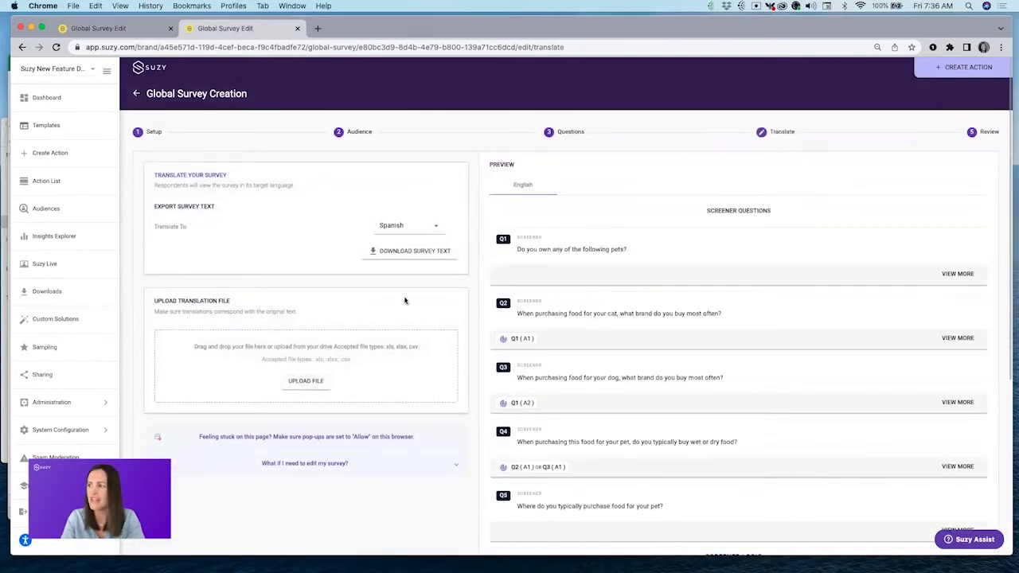
left_click(437, 253)
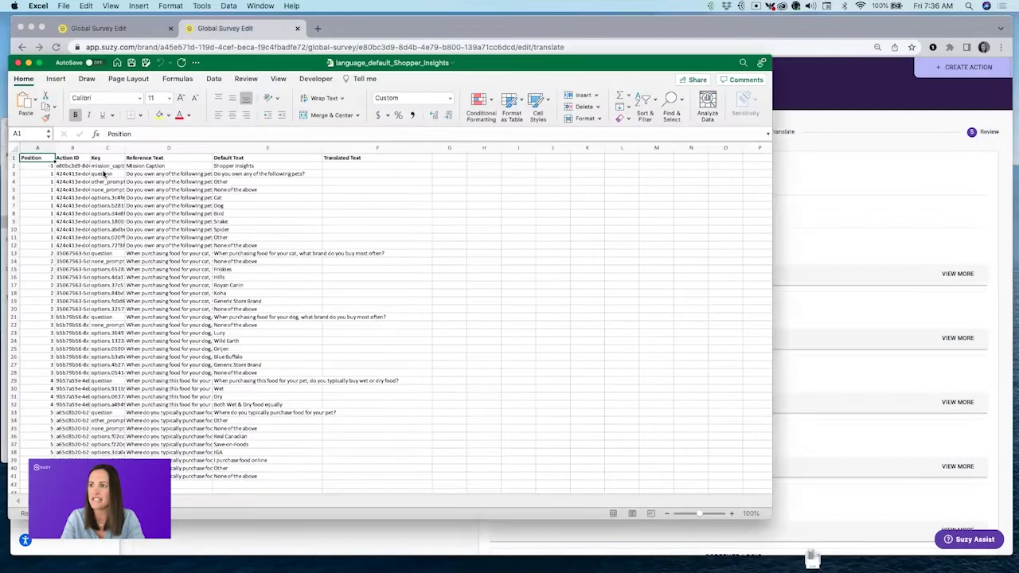
In the exported Excel file, enter "¿Sabes español?" in cell F2 and fill it down the Translated Text column
left_click(347, 165)
type("¿Sabes español?")
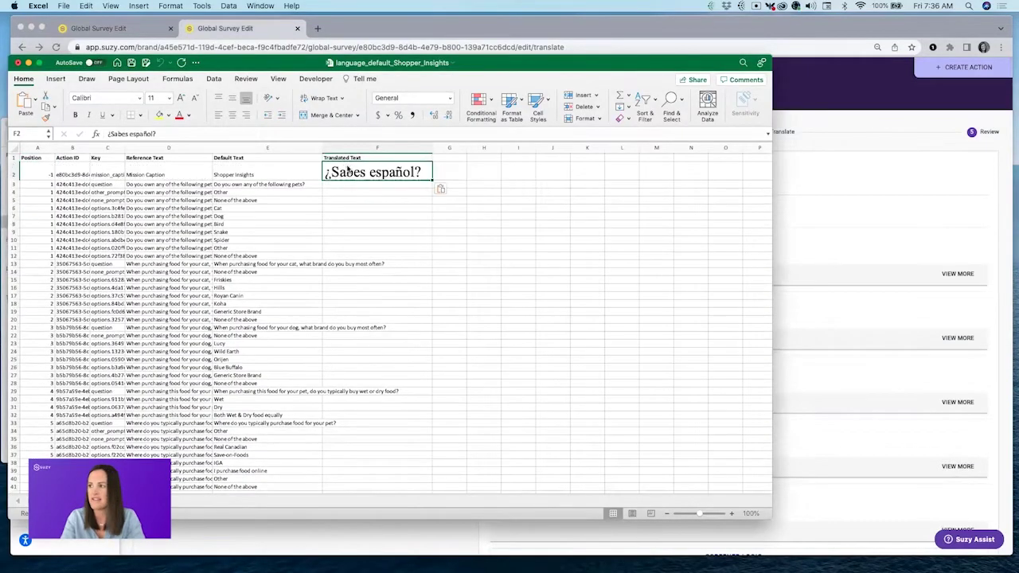
double_click(432, 180)
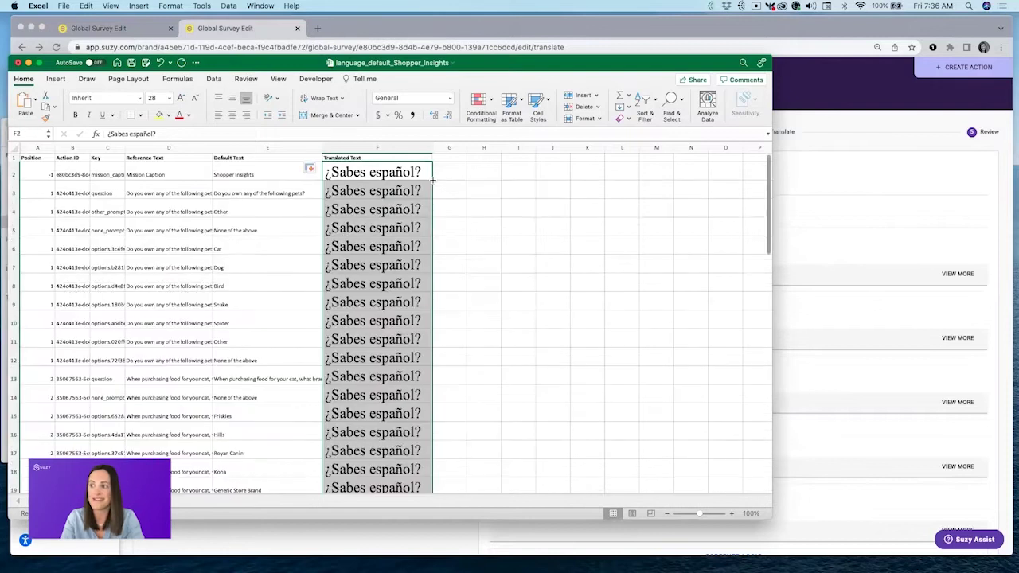
Save the translated language_default_Shopper_Insights workbook and close it
left_click(131, 63)
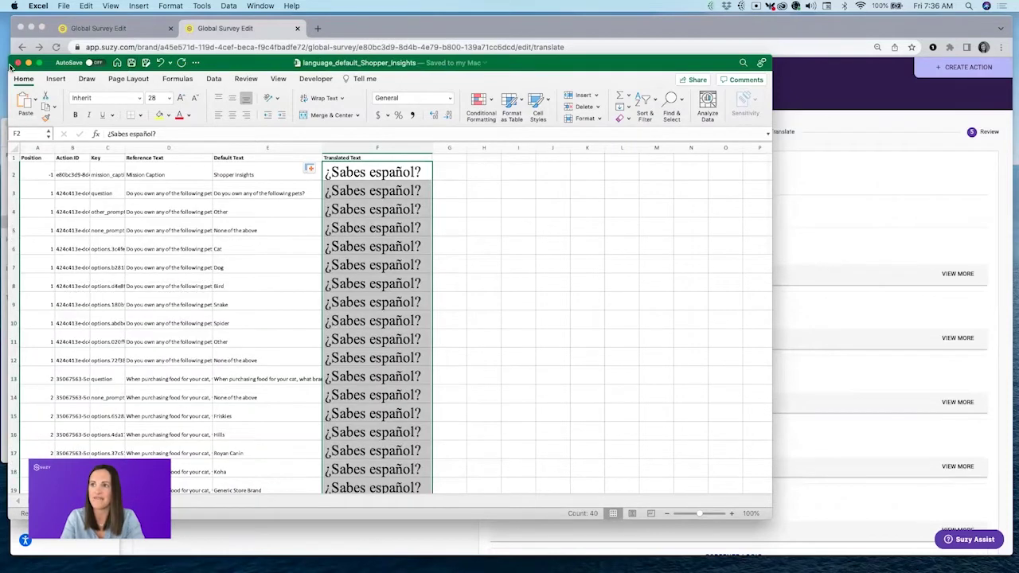
left_click(19, 63)
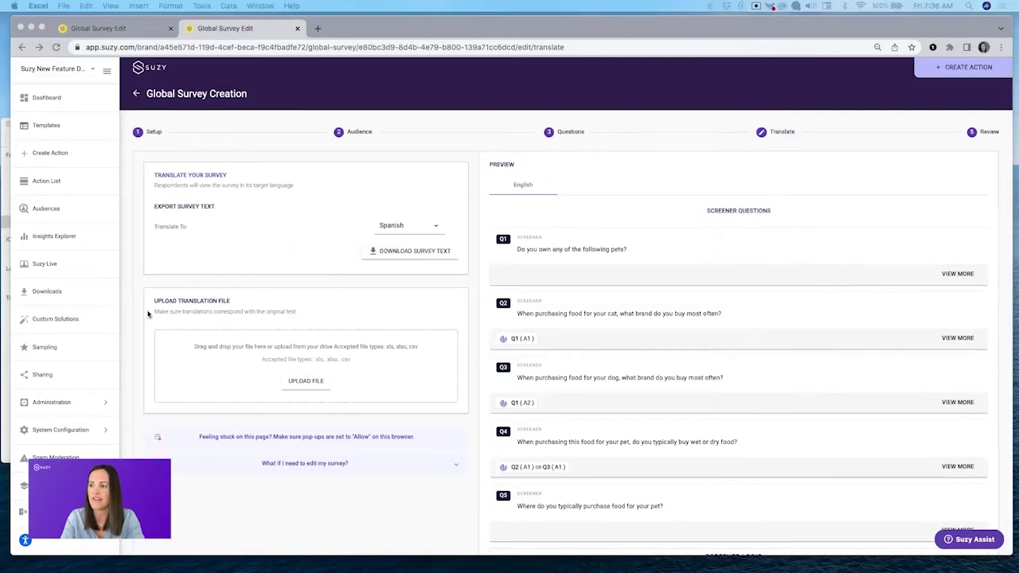
Upload language_default_Shopper_Insights.xlsx from Downloads as the survey's Spanish translation file and check the Spanish preview of the screener questions
left_click(312, 383)
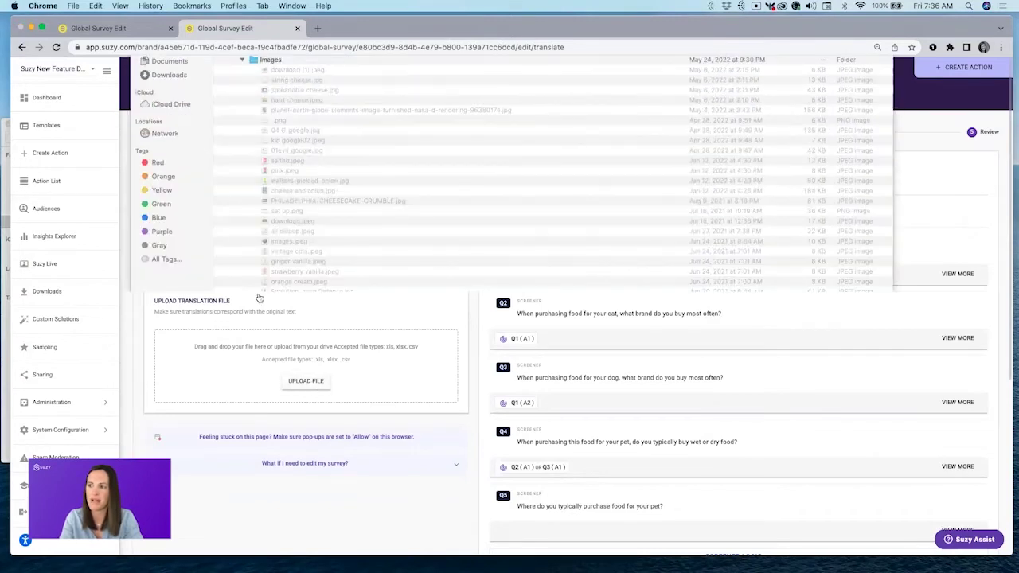
left_click(170, 153)
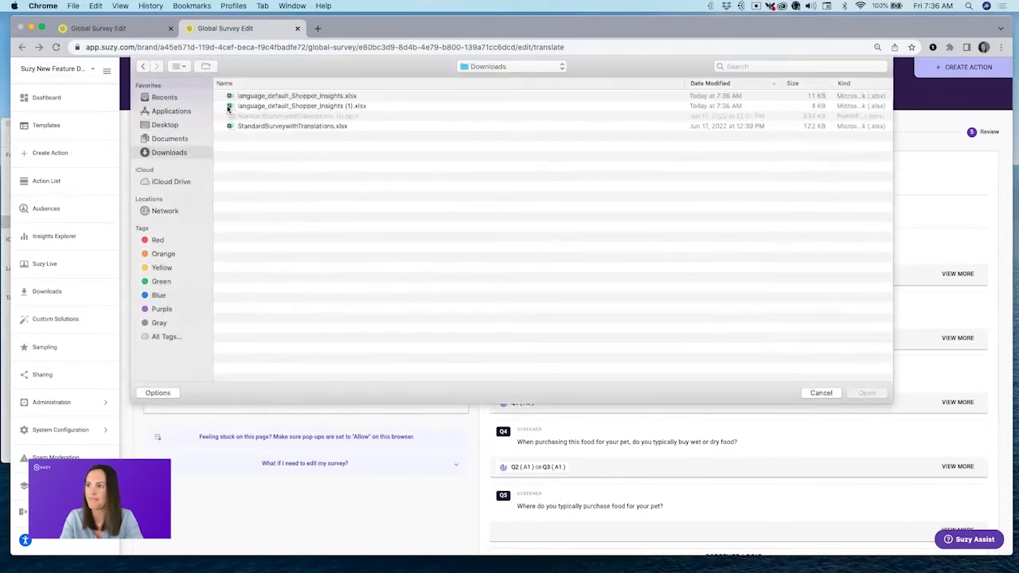
double_click(257, 96)
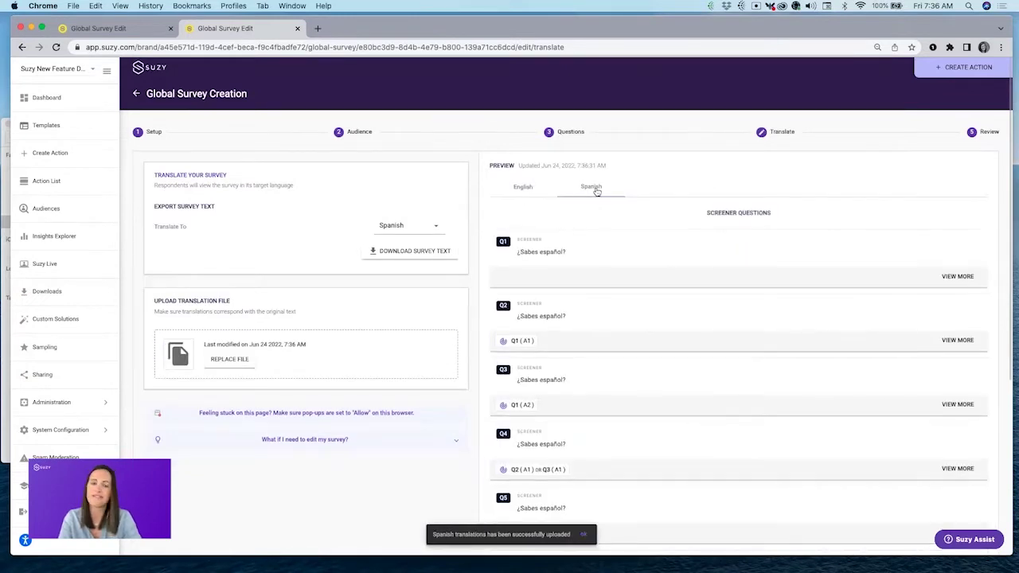
scroll(674, 355, "down", 5)
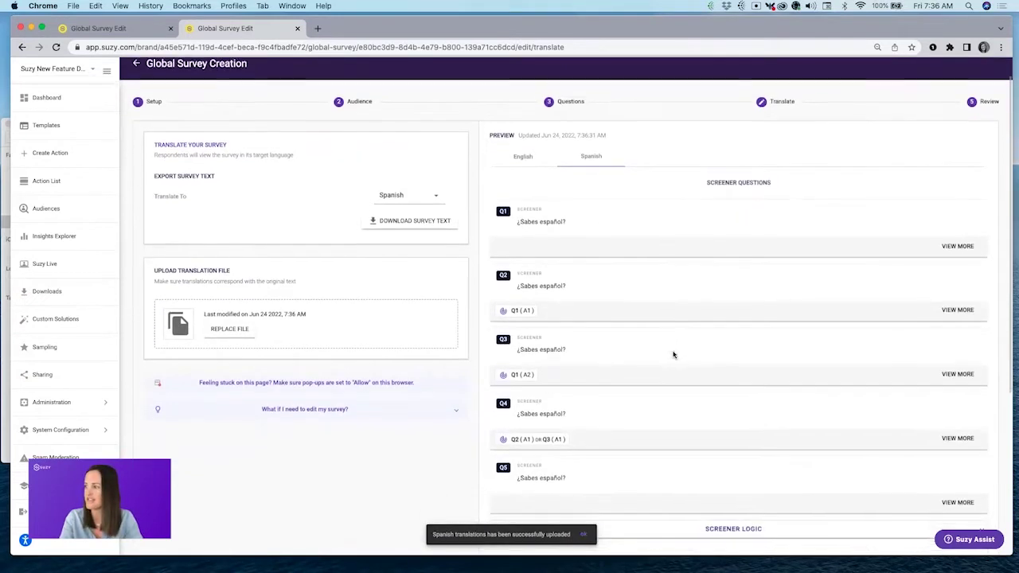
scroll(674, 355, "up", 5)
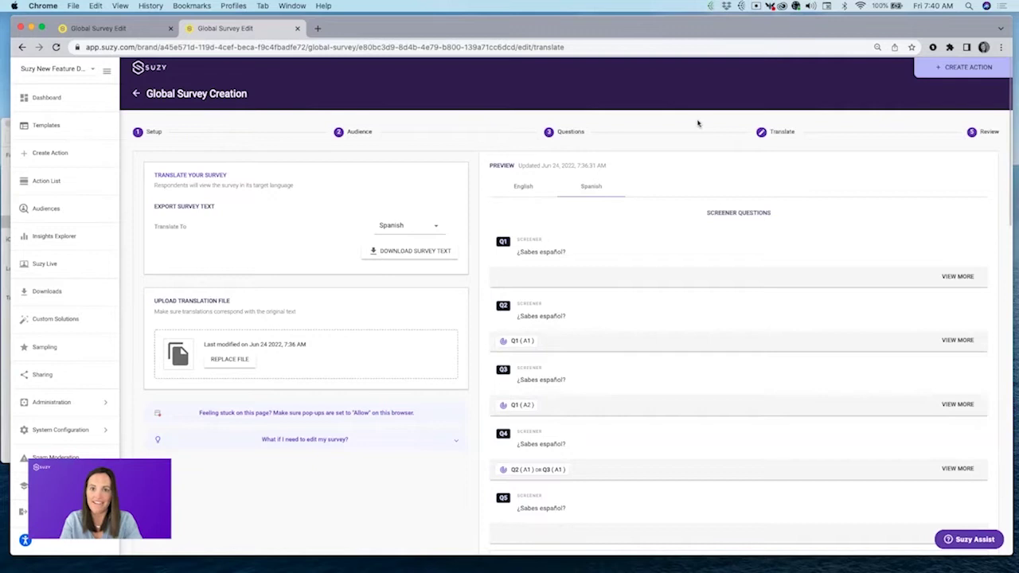
Go to the survey's review stage and examine the overview, audience, quotas, project summary and the Spanish version of the questions
left_click(986, 136)
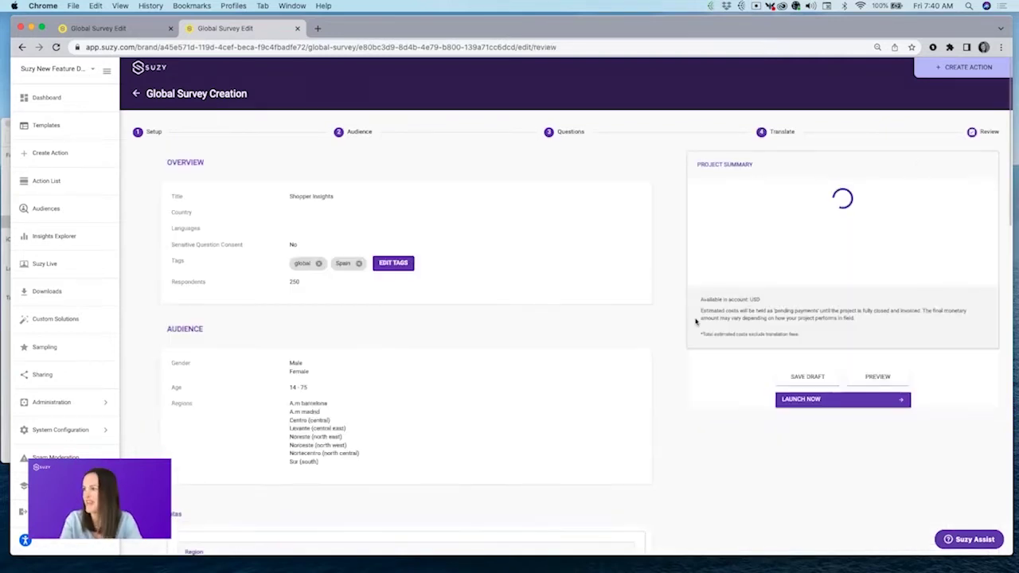
scroll(535, 311, "down", 2)
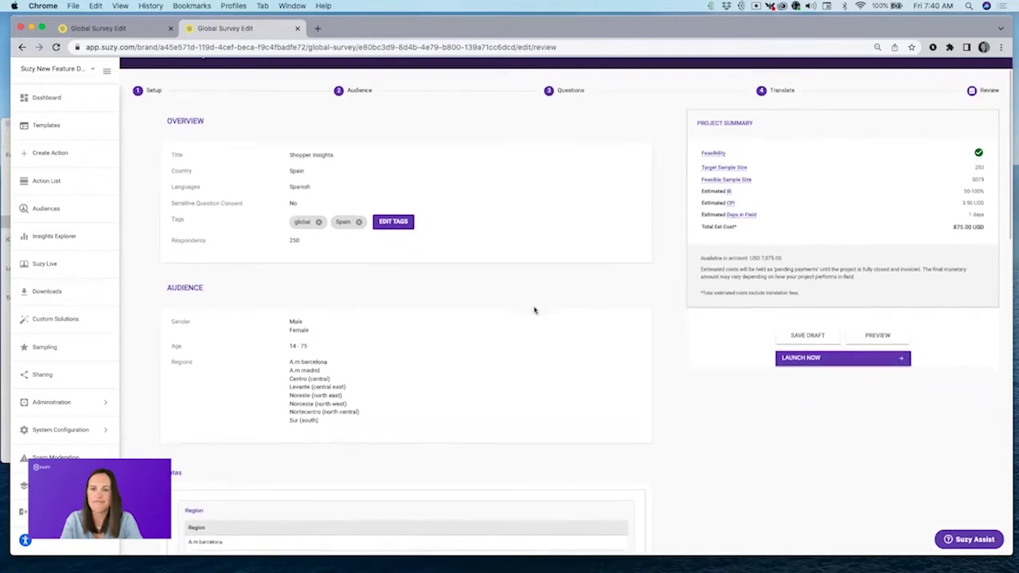
scroll(535, 310, "down", 5)
scroll(535, 311, "down", 4)
scroll(535, 311, "down", 5)
scroll(534, 309, "down", 10)
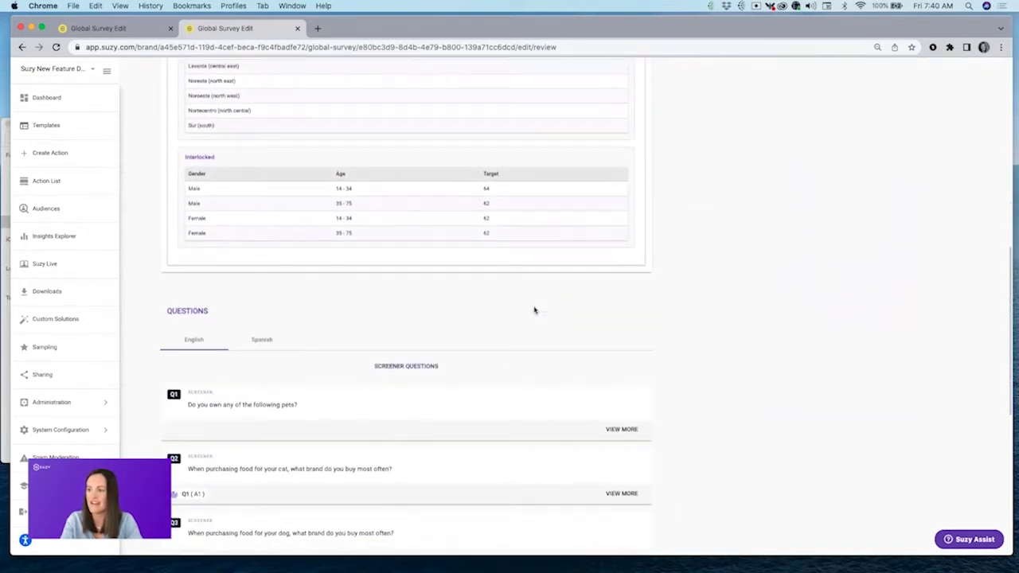
scroll(534, 309, "down", 4)
left_click(261, 243)
scroll(576, 269, "down", 4)
scroll(582, 272, "up", 20)
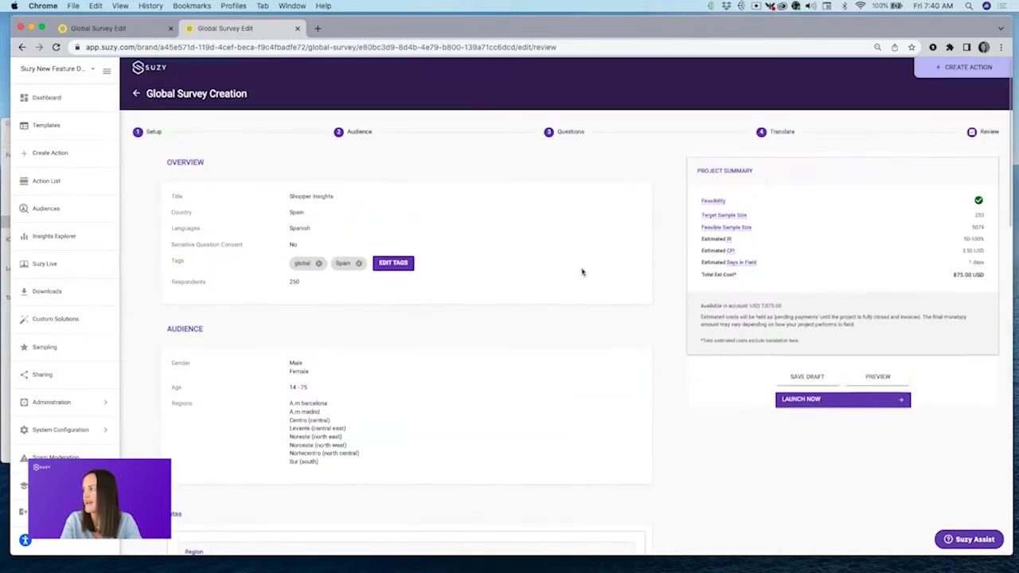
Launch the Shopper Insights survey and approve its estimated cost
left_click(871, 398)
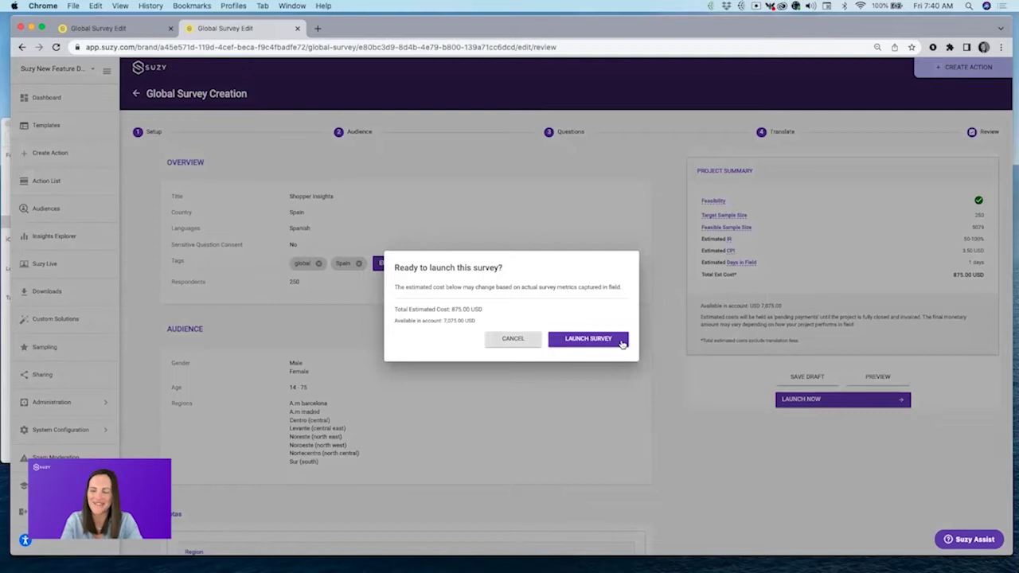
left_click(622, 343)
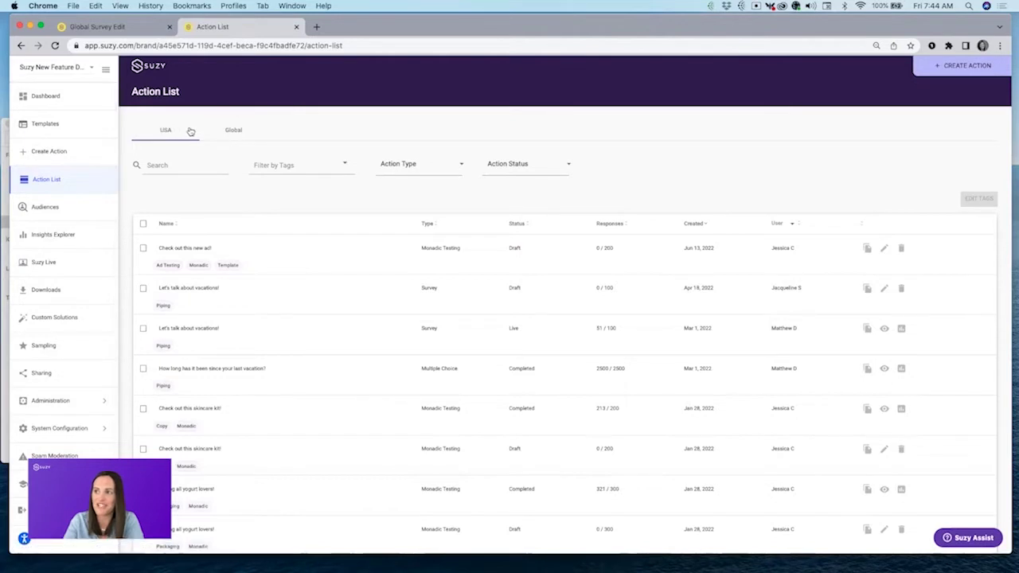
Show the global surveys in the action list and open the results of the invoiced Global Monadic Survey
left_click(238, 135)
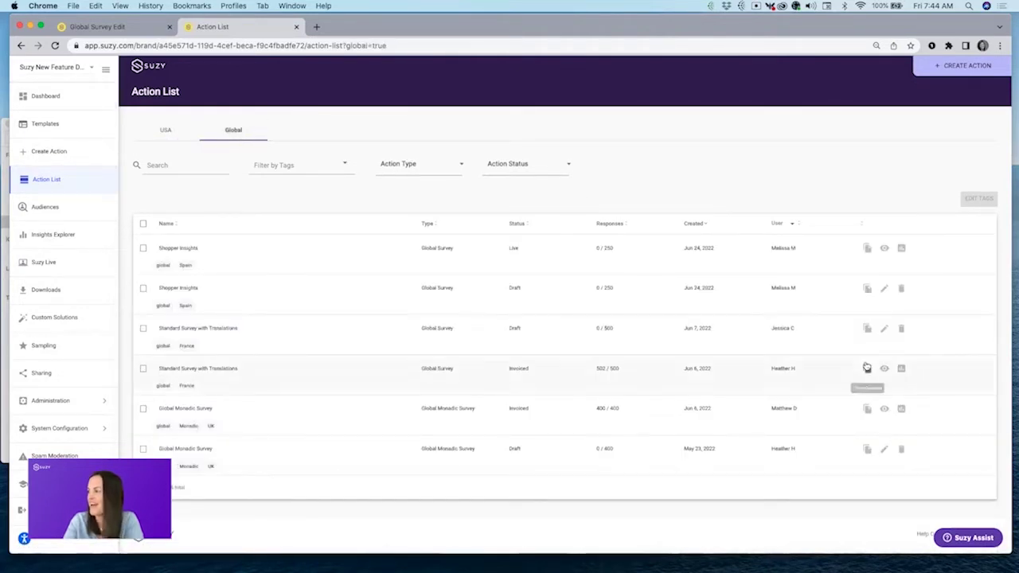
left_click(901, 409)
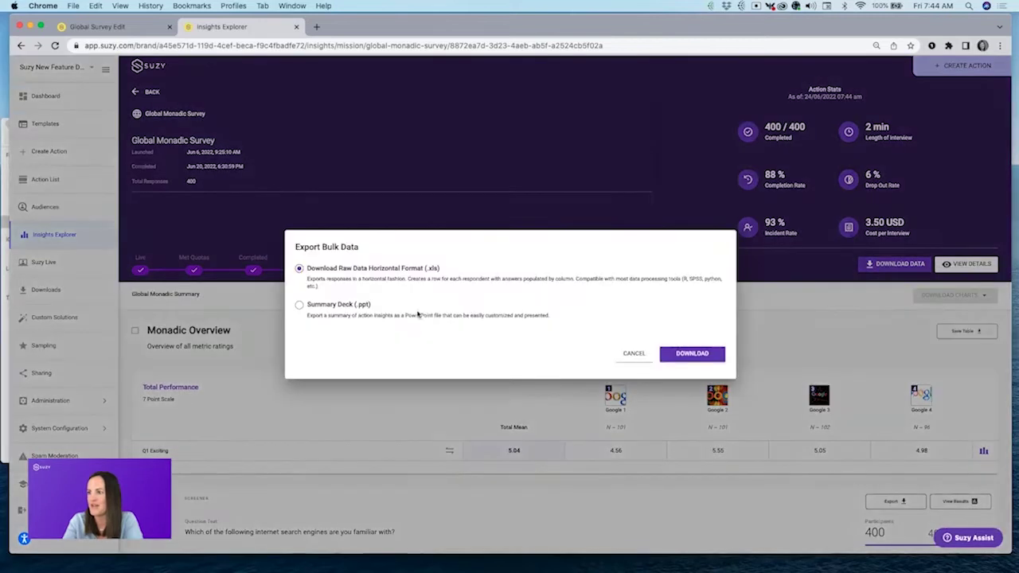
Set the survey's bulk data export to Summary Deck (.ppt), including gender and age crosstabs for each question
left_click(331, 305)
left_click(327, 330)
left_click(327, 343)
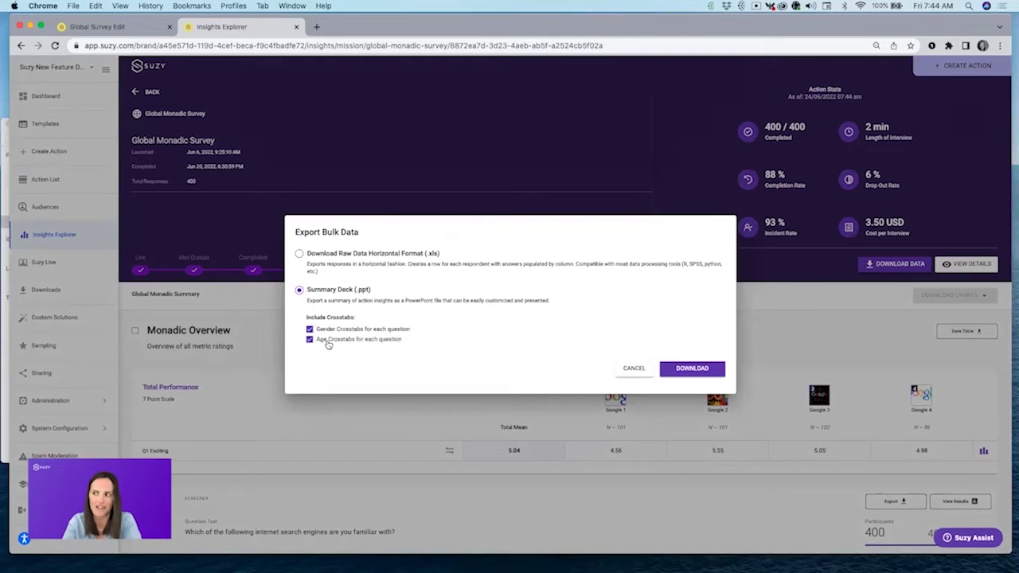
Switch to the StandardSurveywithTranslations workbook in Excel and examine the raw response data across its question and demographic columns
left_click_drag(357, 36, 413, 36)
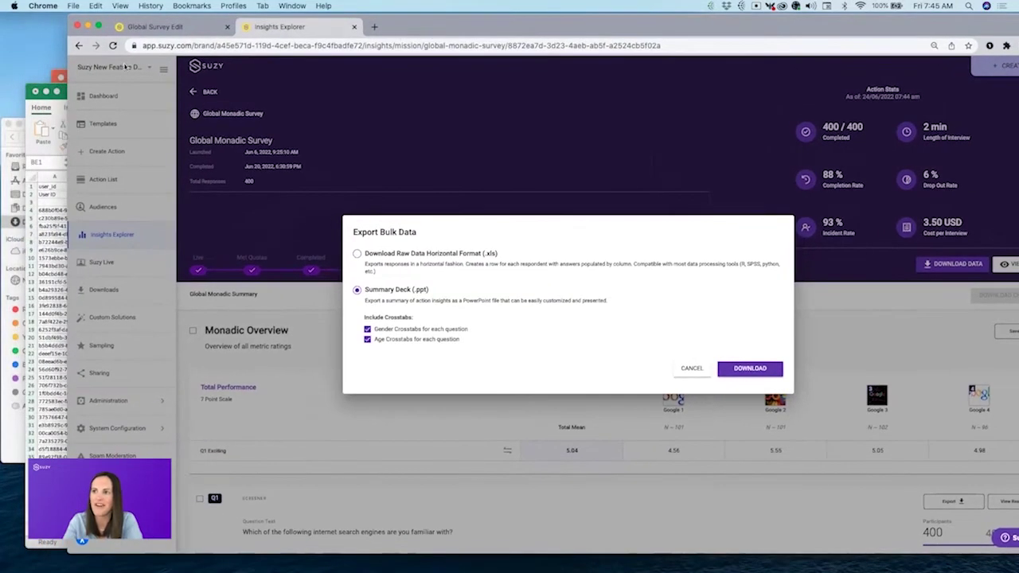
left_click(63, 91)
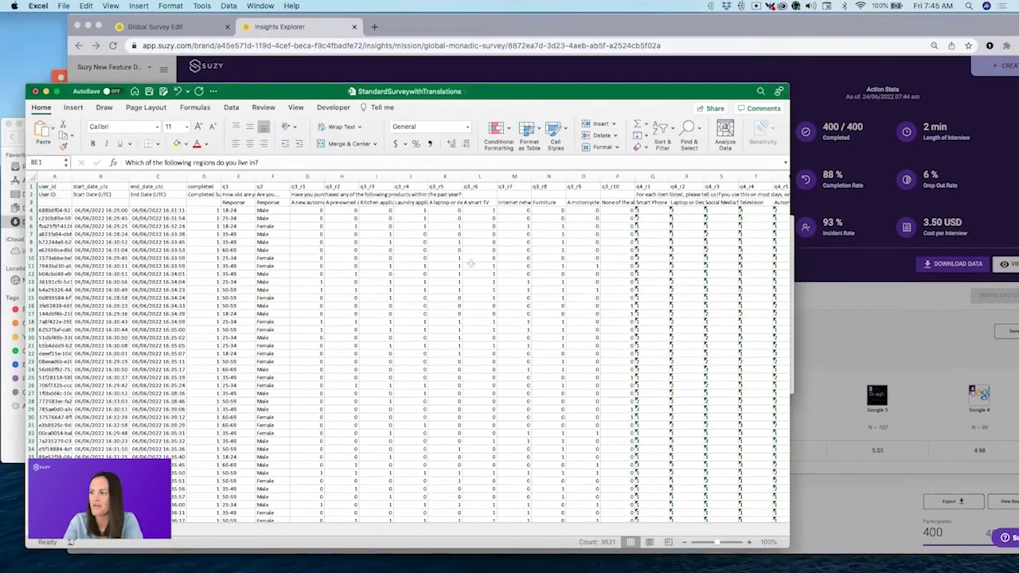
scroll(471, 264, "right", 10)
scroll(470, 264, "right", 20)
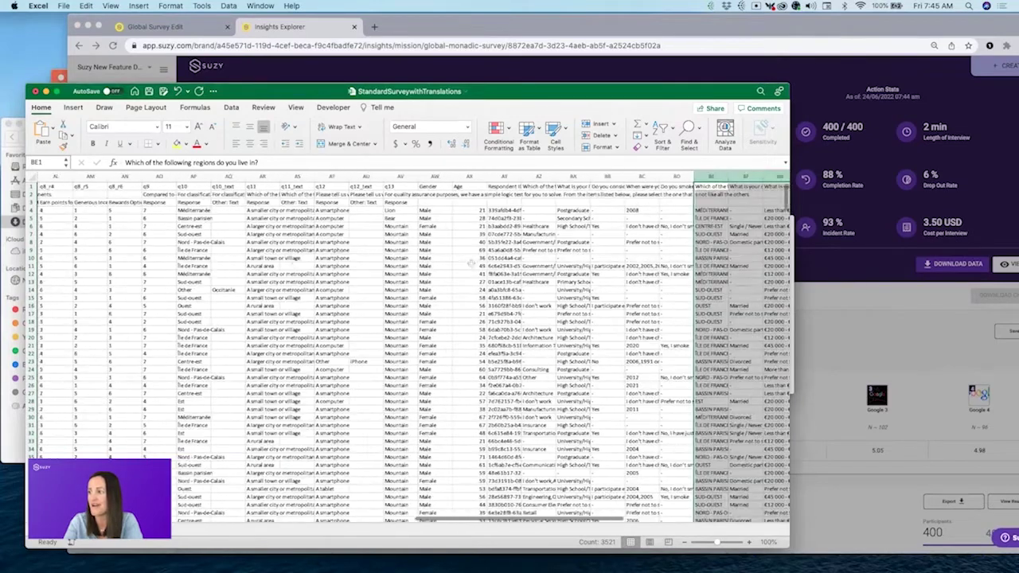
scroll(471, 264, "right", 10)
scroll(476, 242, "right", 5)
scroll(476, 242, "right", 2)
Switch to the StandardSurveywithTranslations (1) deck in PowerPoint and examine the summary slides for questions Q1 to Q5
key("super+Tab")
scroll(207, 208, "down", 5)
scroll(207, 208, "down", 5)
left_click(183, 255)
scroll(175, 294, "down", 3)
left_click(167, 332)
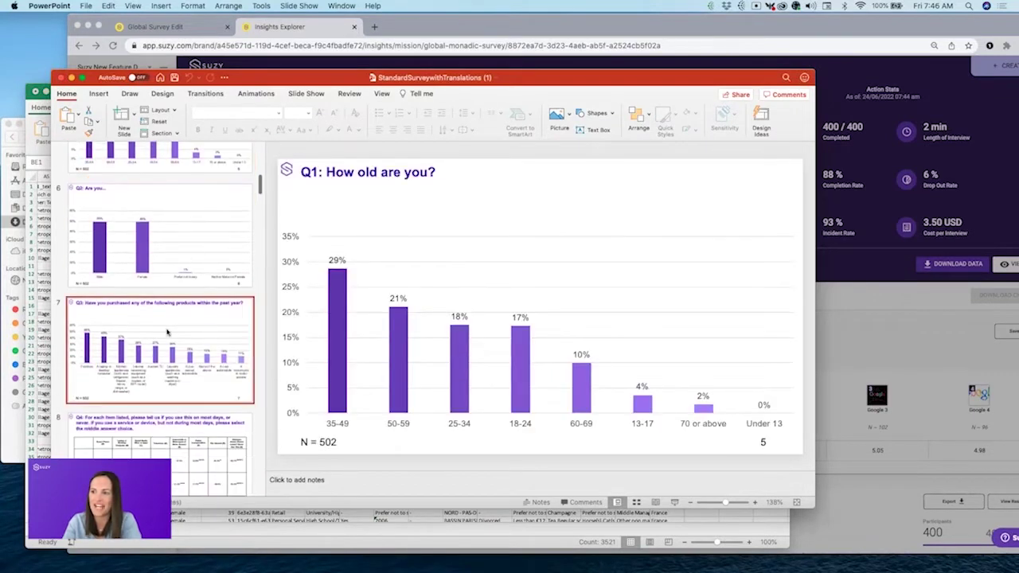
scroll(167, 333, "down", 2)
left_click(167, 333)
scroll(167, 333, "down", 2)
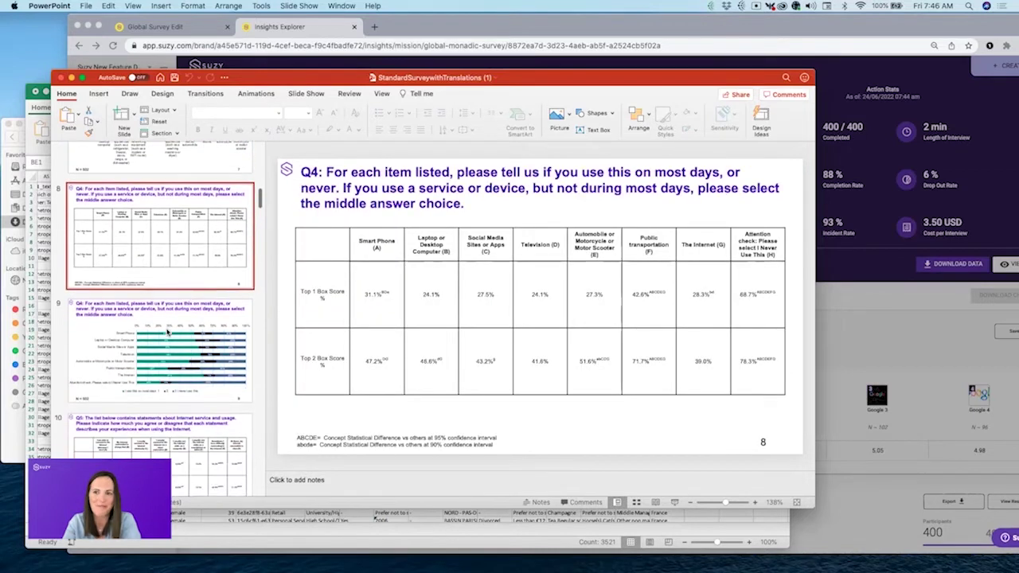
left_click(167, 333)
scroll(167, 333, "down", 2)
left_click(167, 333)
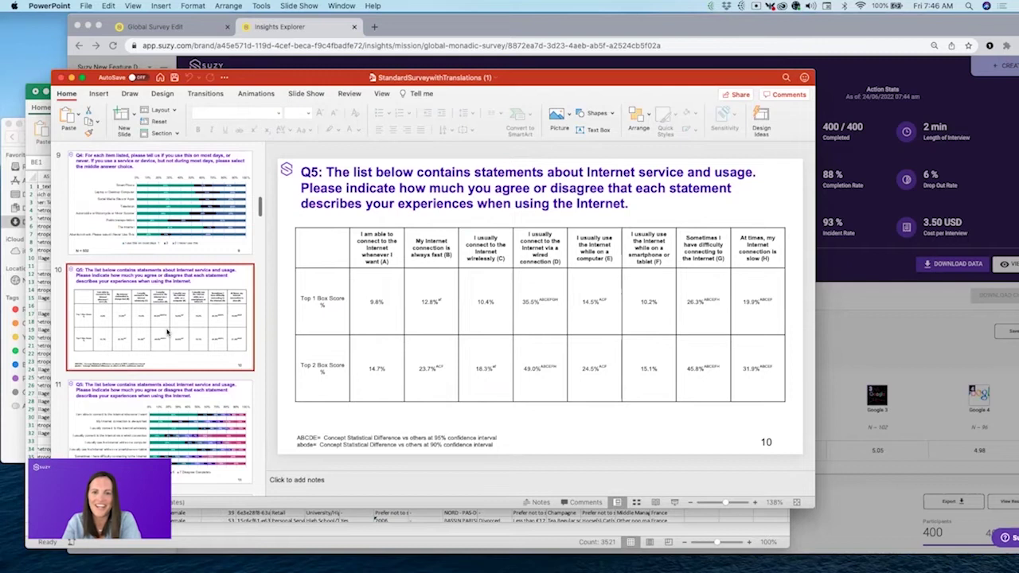
scroll(167, 333, "down", 1)
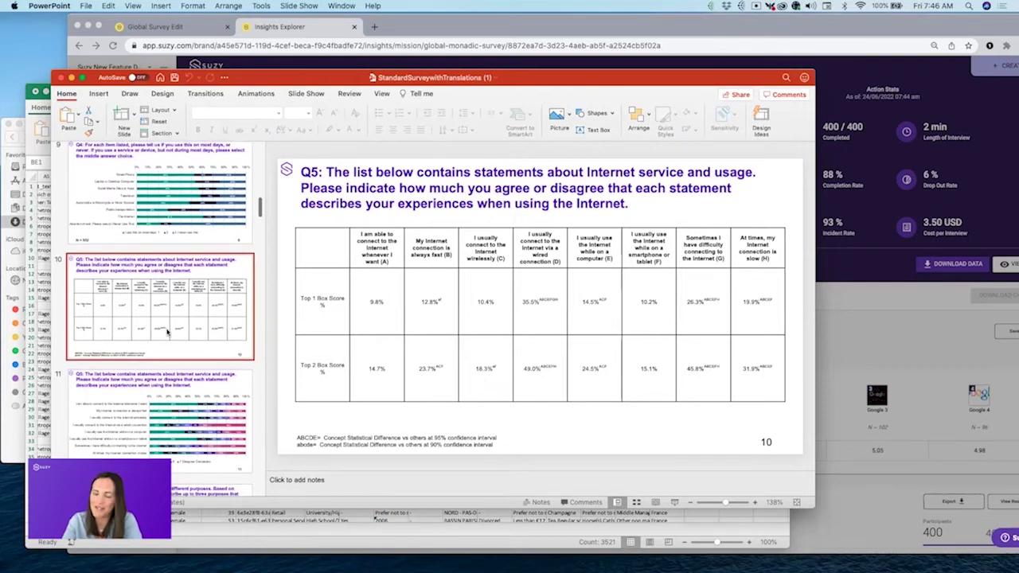